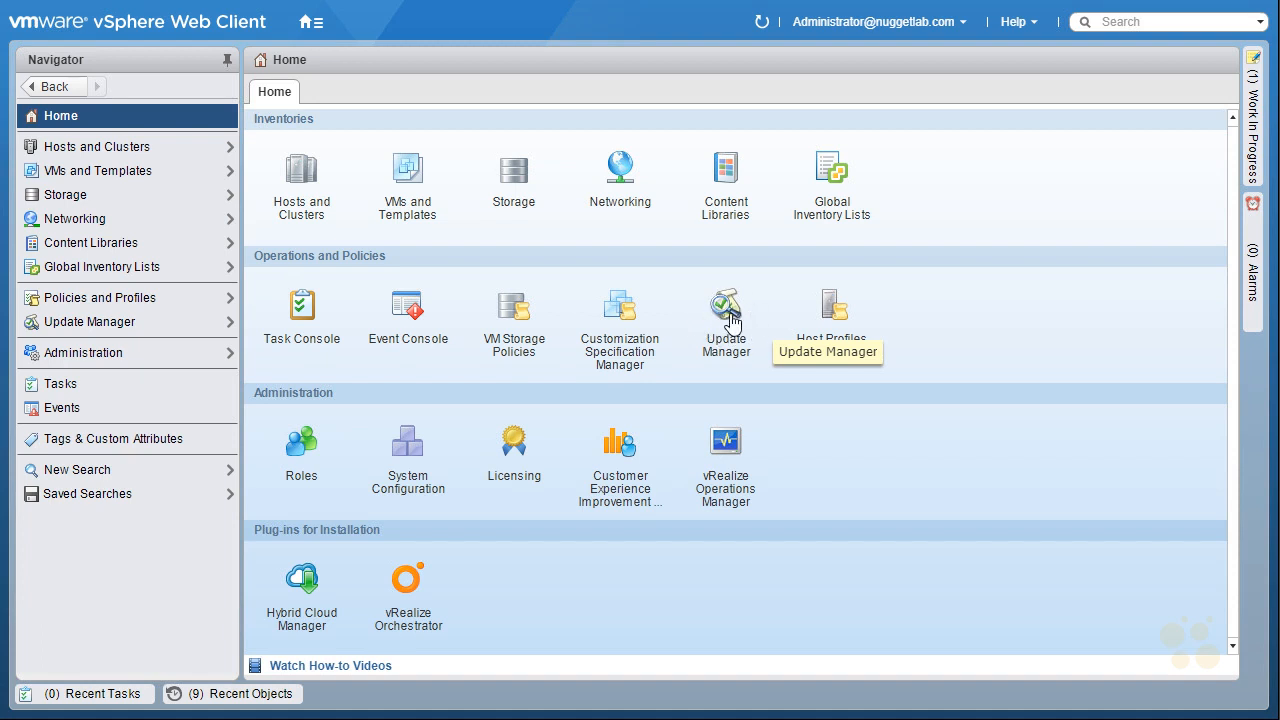
- Open Update Manager for the vcsa.nuggetlab.com server and widen the description column to read its events
left_click(727, 315)
left_click(114, 149)
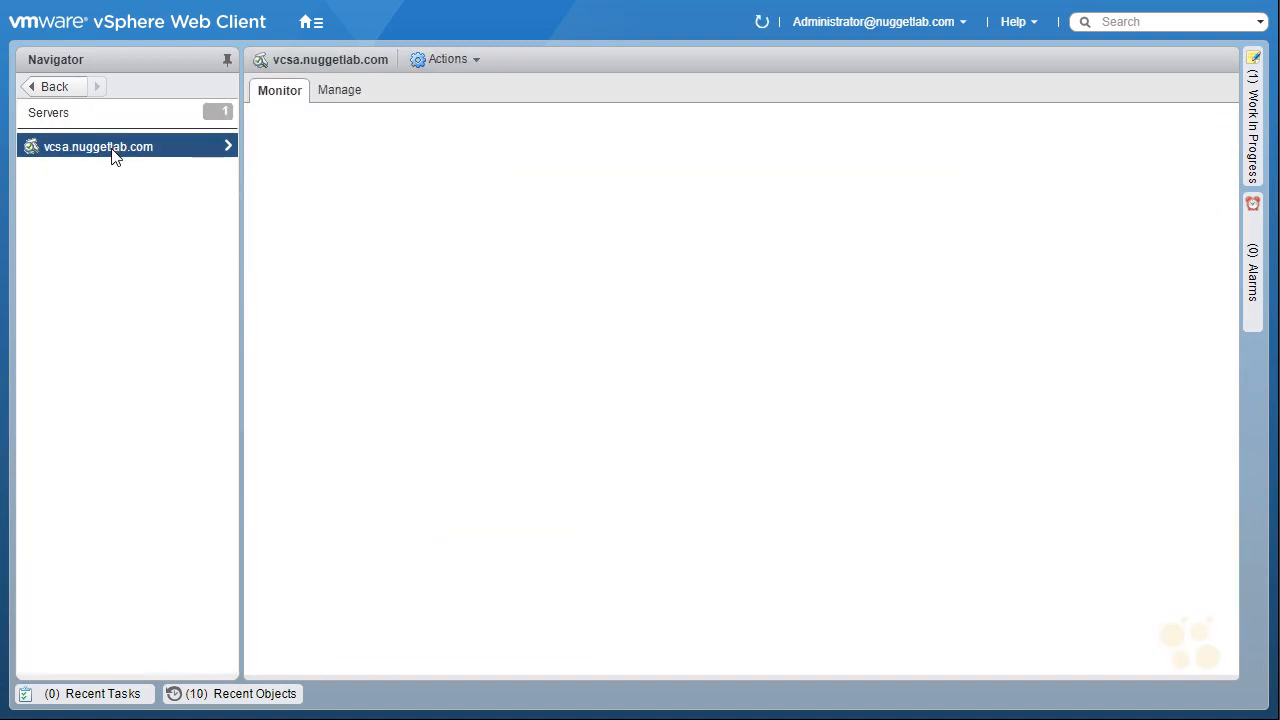
left_click_drag(455, 190, 525, 191)
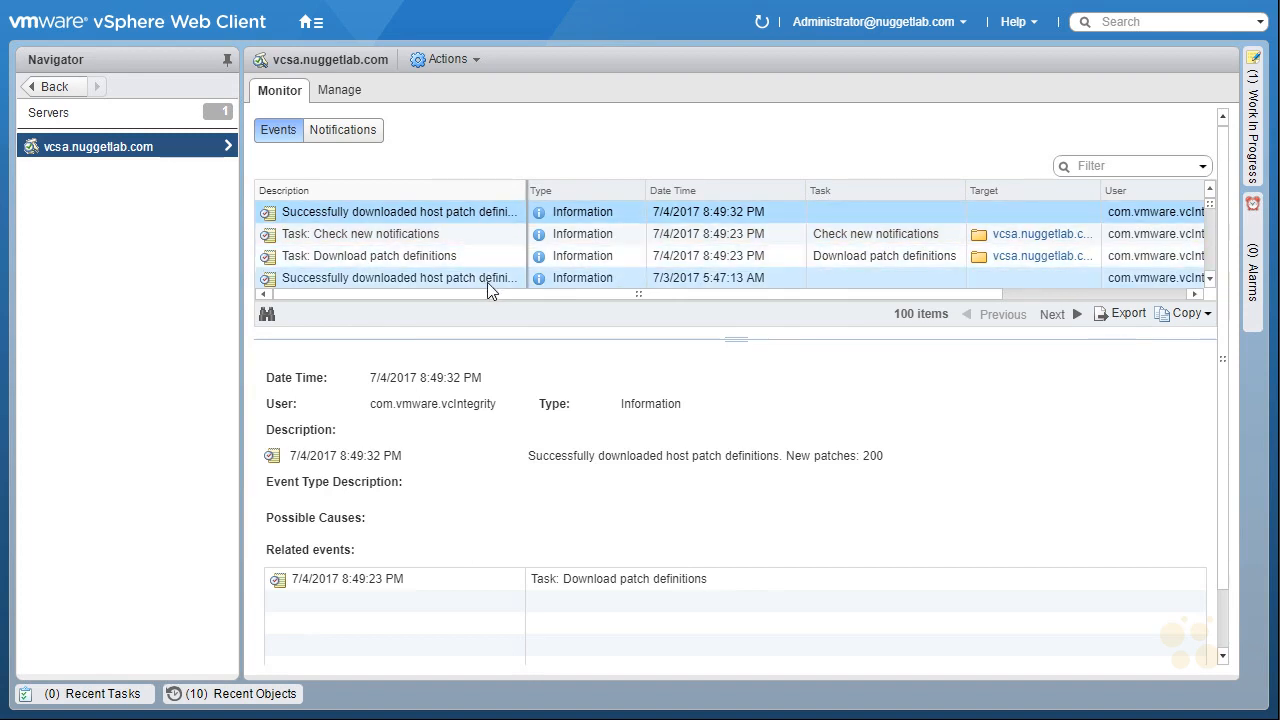
- Review the server's Update Manager settings for network connectivity, downloads, download schedule, notification checks and VMs
left_click(340, 91)
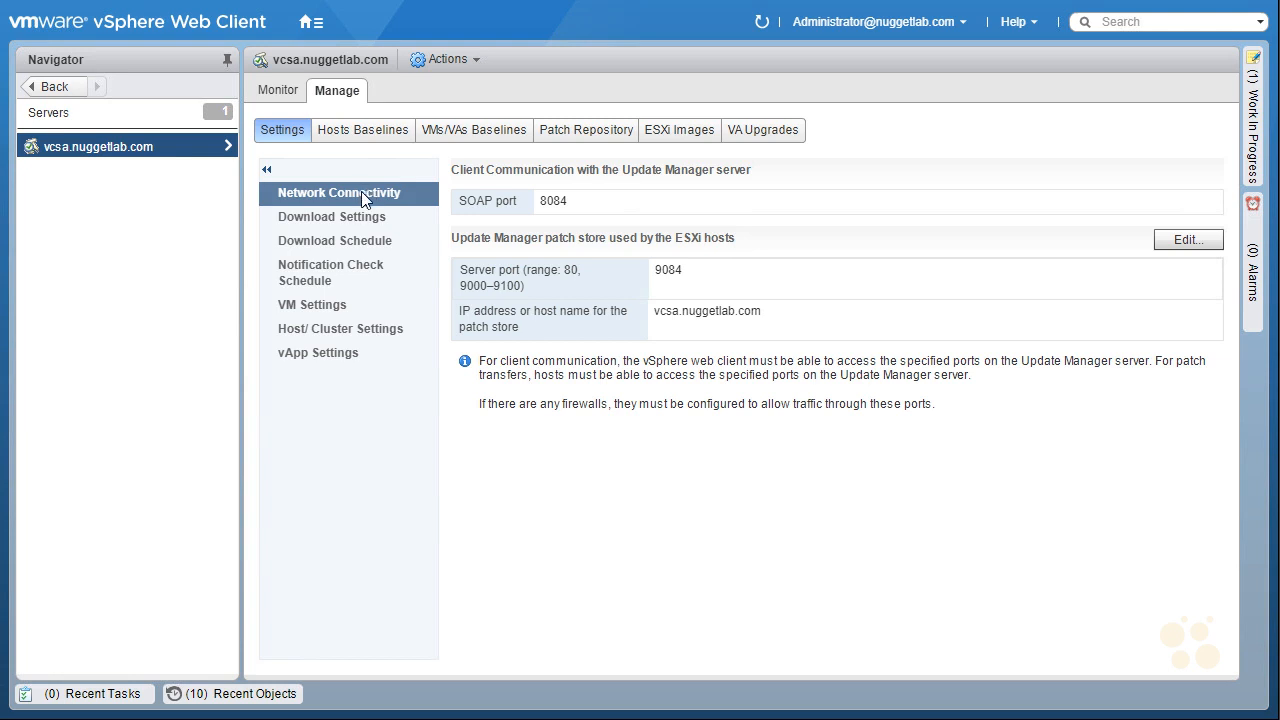
left_click(358, 217)
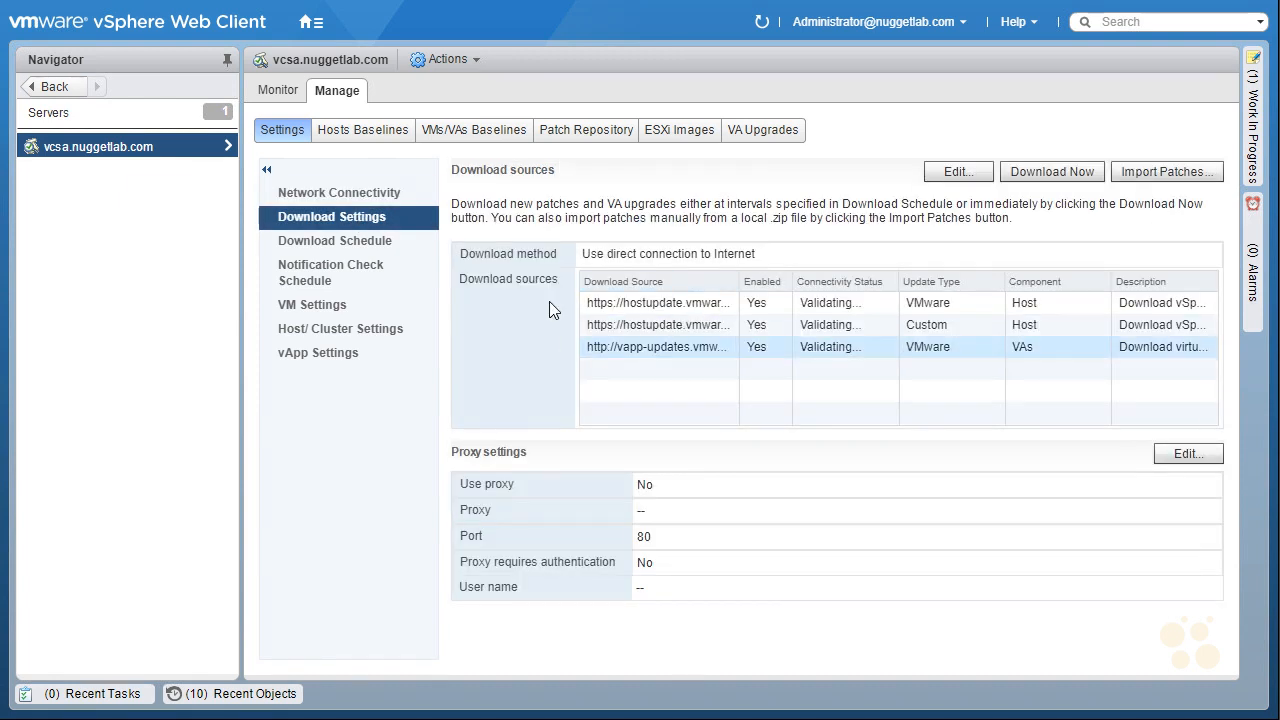
left_click(355, 243)
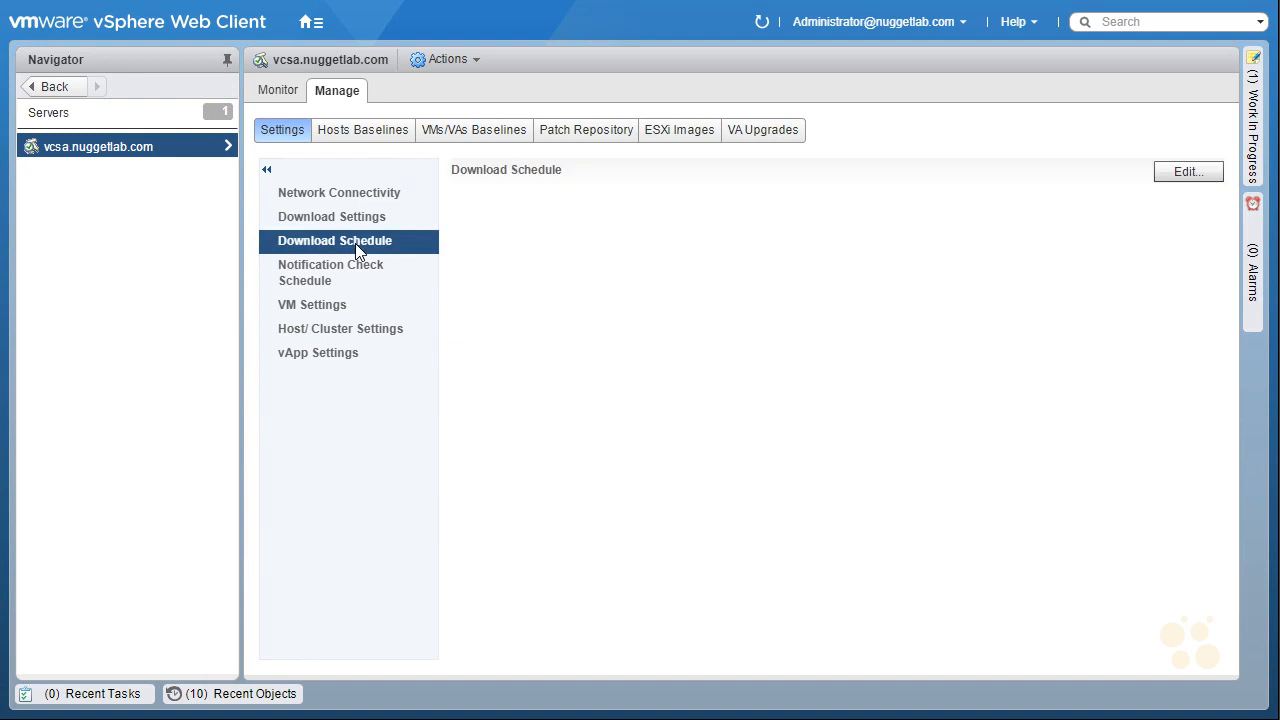
left_click(326, 272)
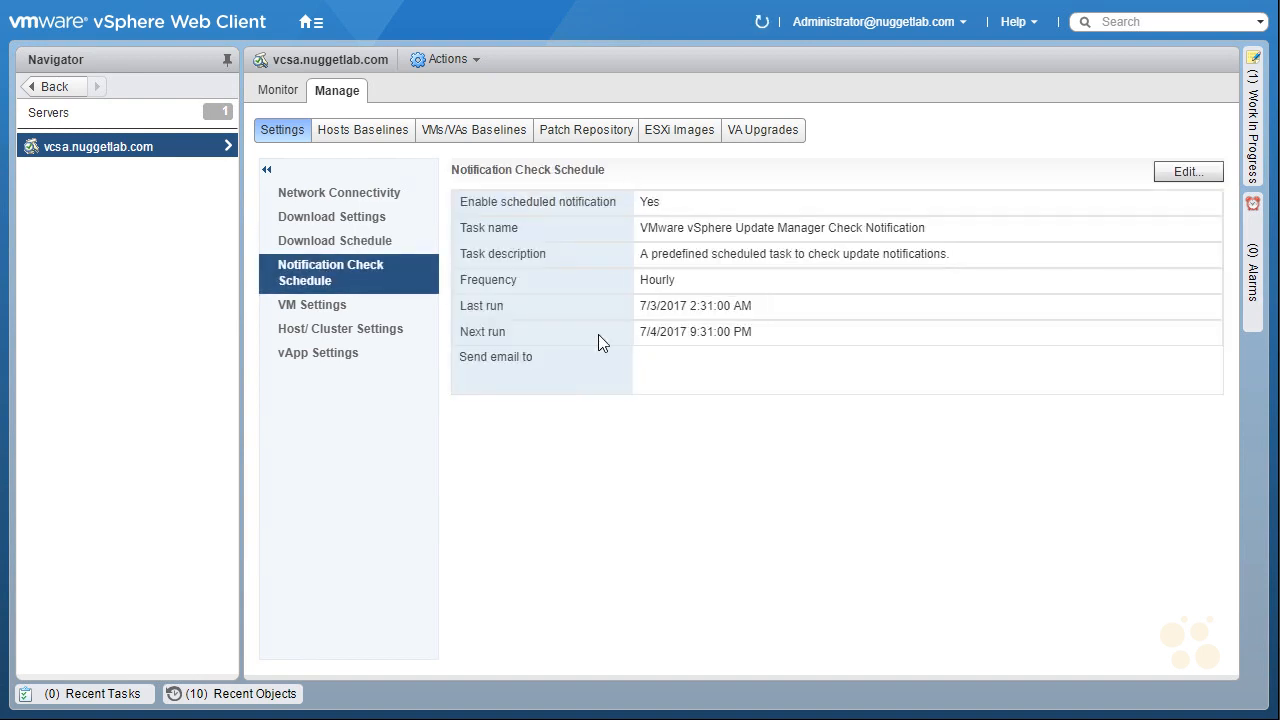
left_click(340, 307)
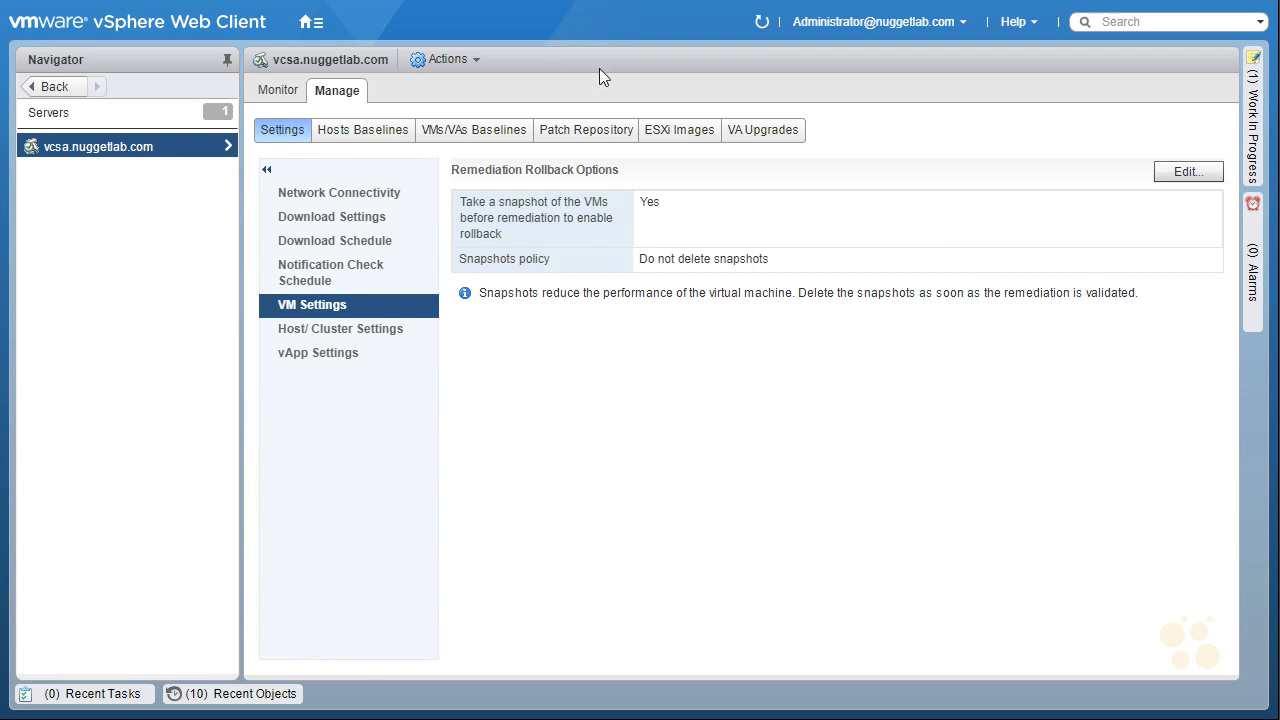
- Examine the server's imported ESXi images and the patches in its patch repository
left_click(681, 137)
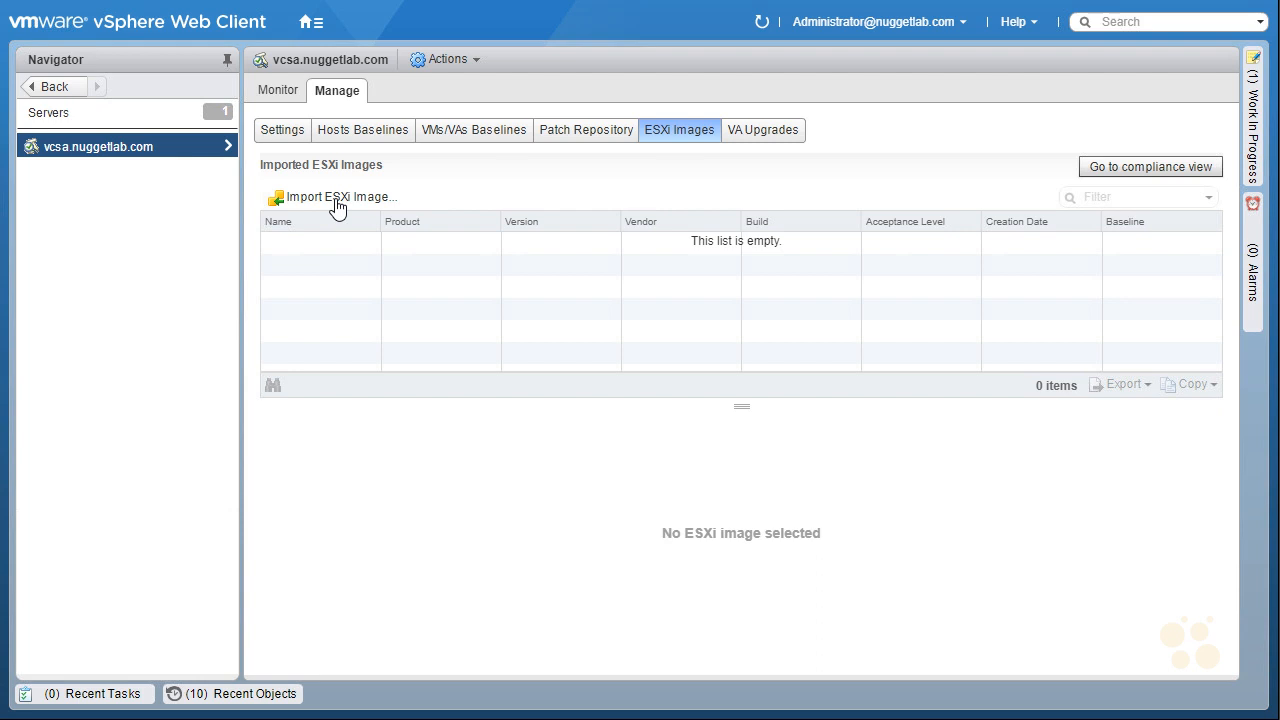
left_click(585, 134)
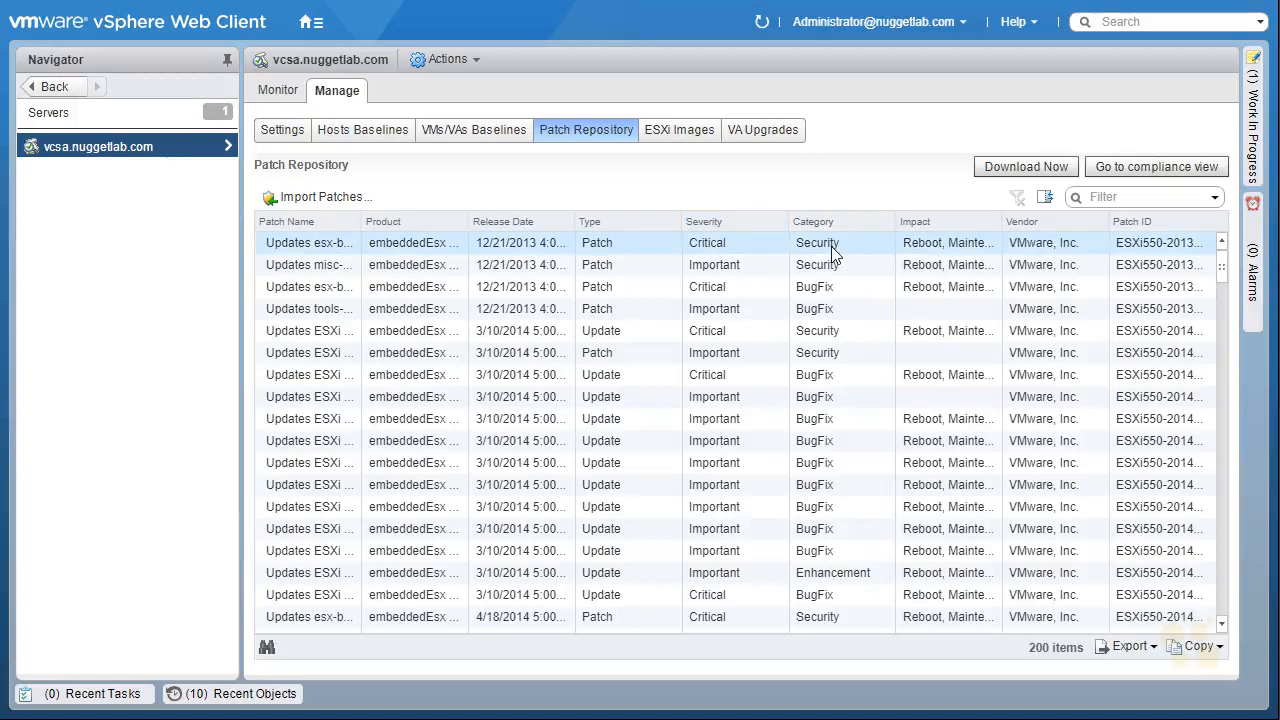
- Examine the predefined critical and non-critical host patch baselines, widening the name column to show their full names
left_click(362, 138)
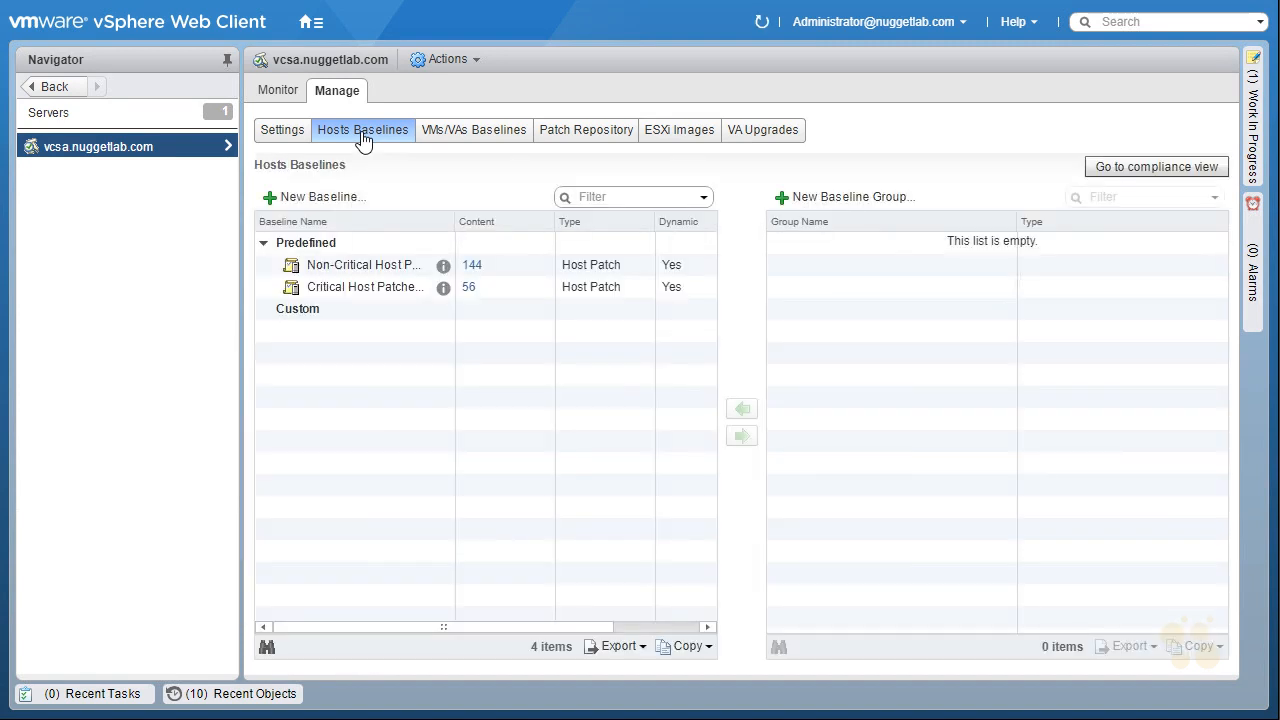
left_click_drag(456, 222, 564, 230)
left_click(389, 289)
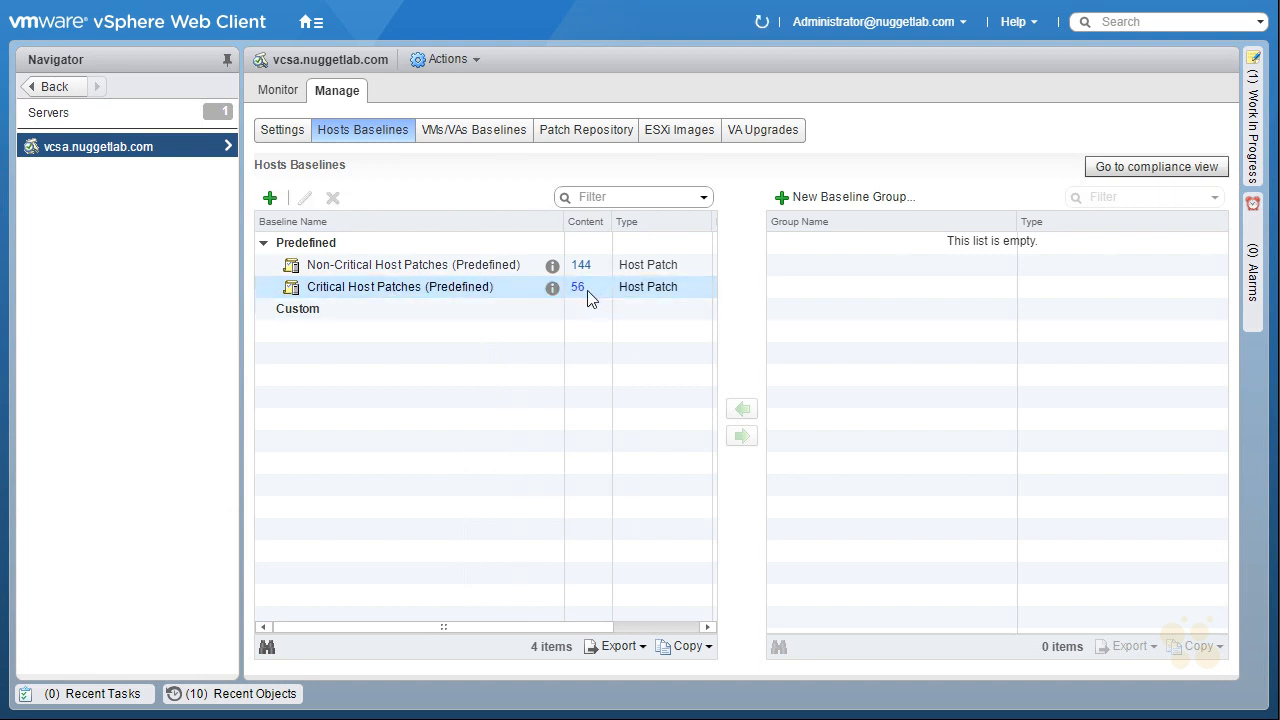
left_click(420, 270)
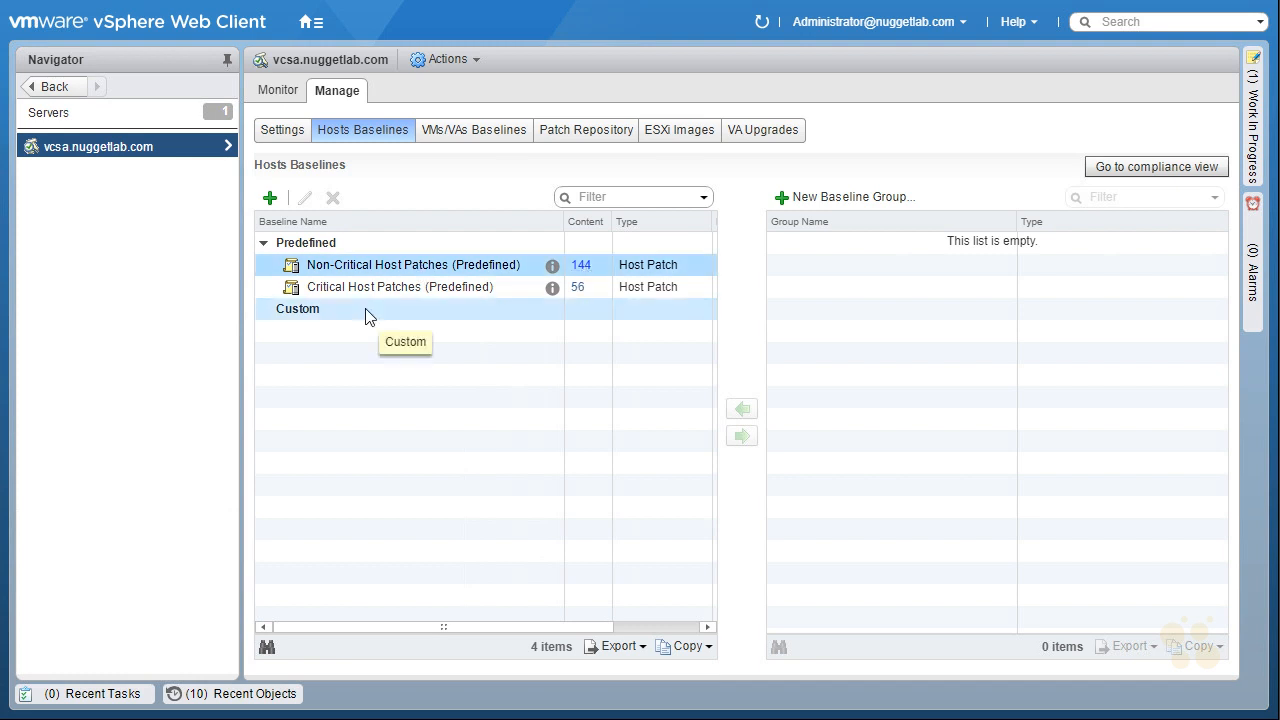
- Start a new hosts baseline named "Our Lab Baseline" with the Host Patch baseline type
left_click(270, 199)
type("Our Lab Baseline")
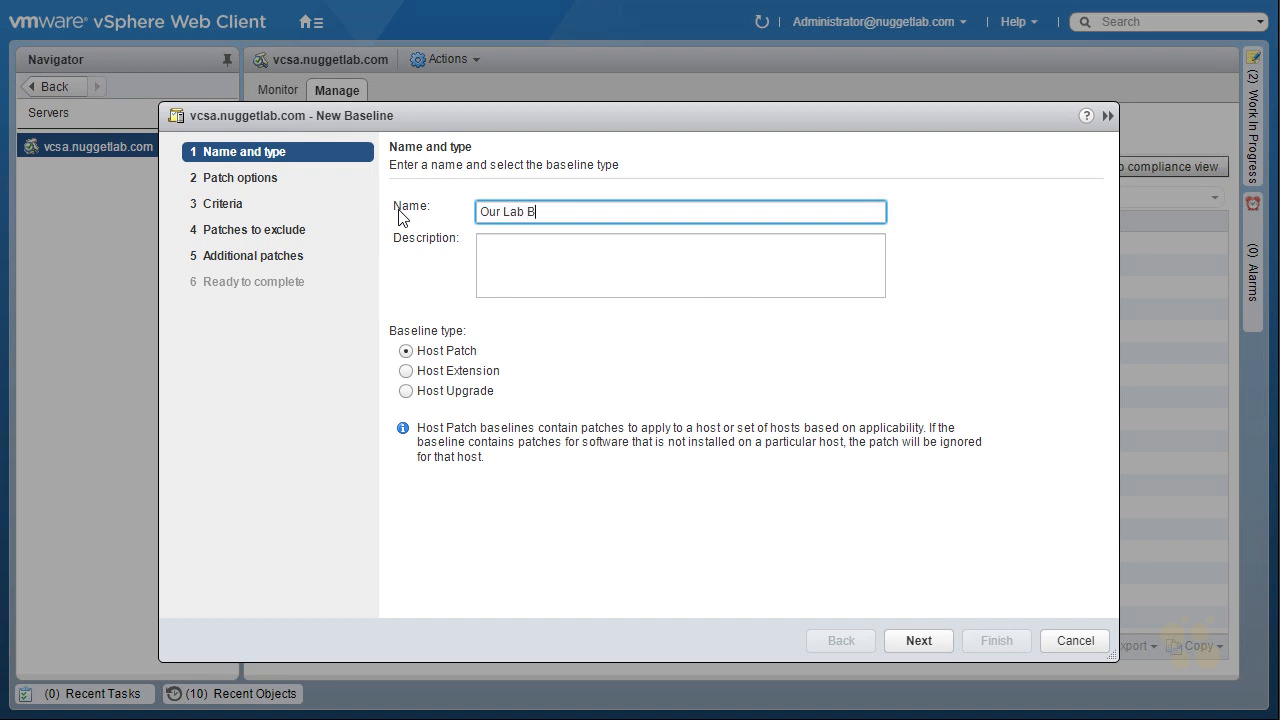
left_click(406, 372)
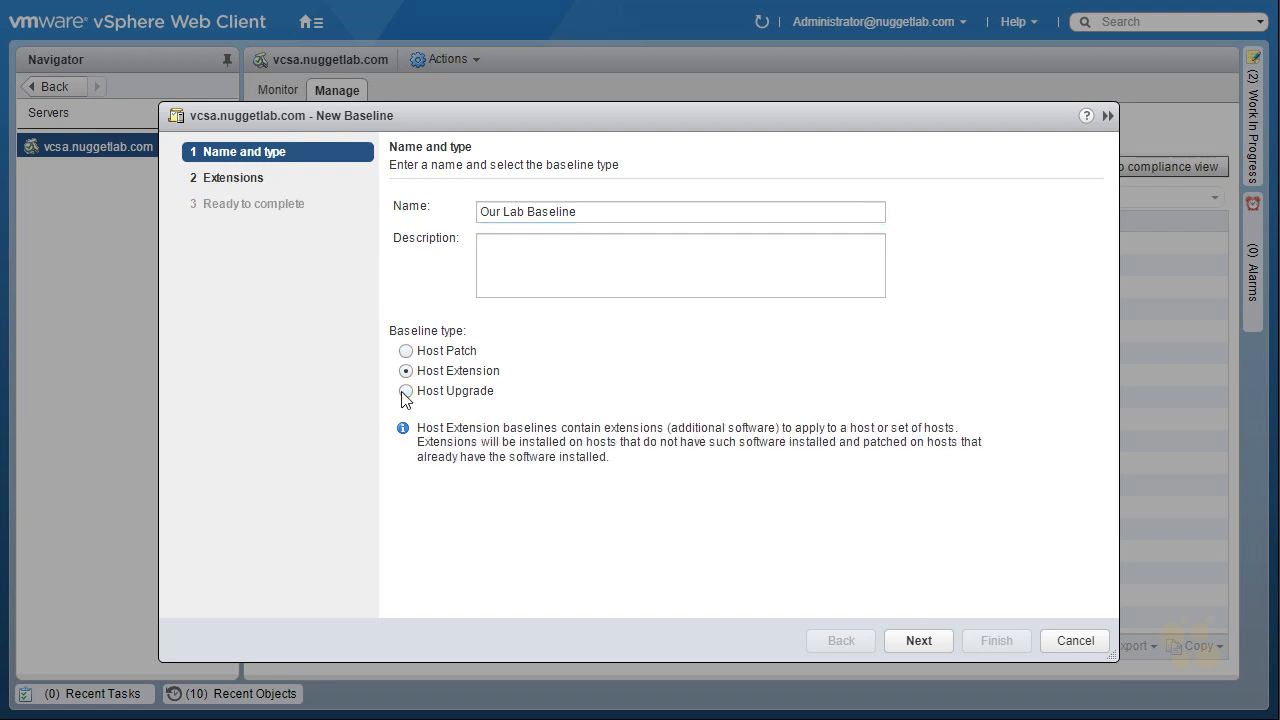
left_click(406, 391)
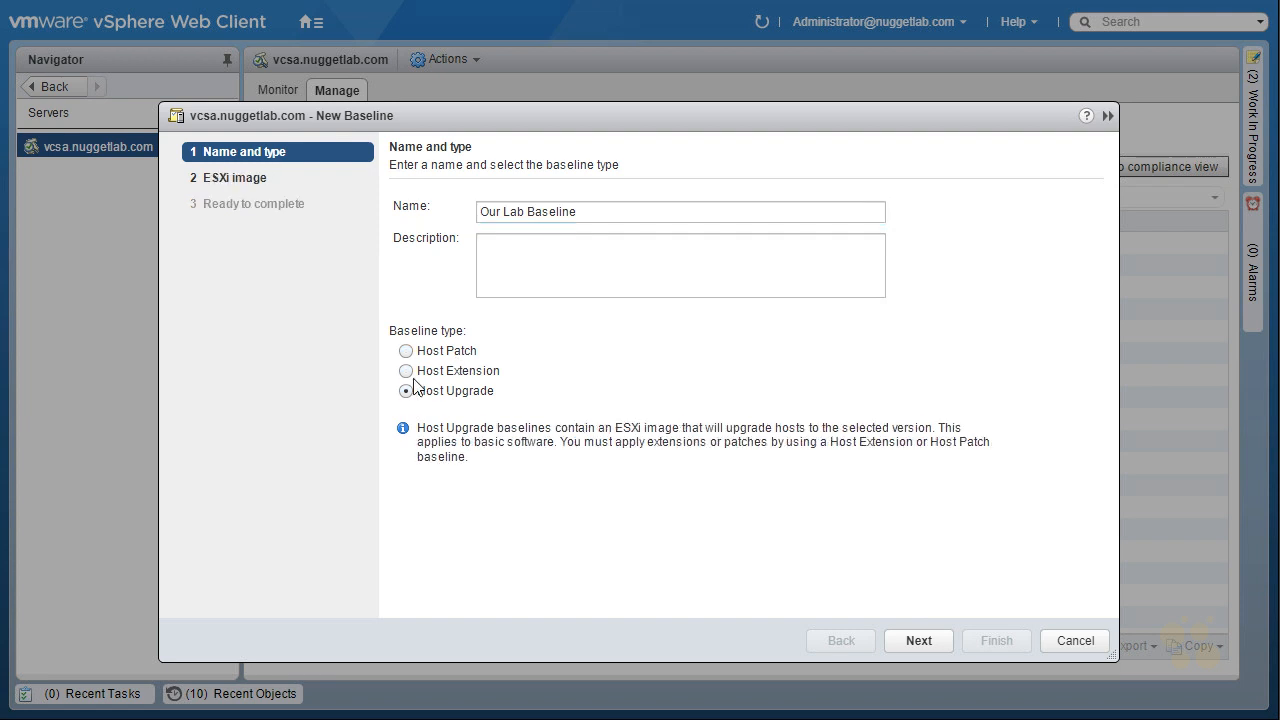
left_click(420, 354)
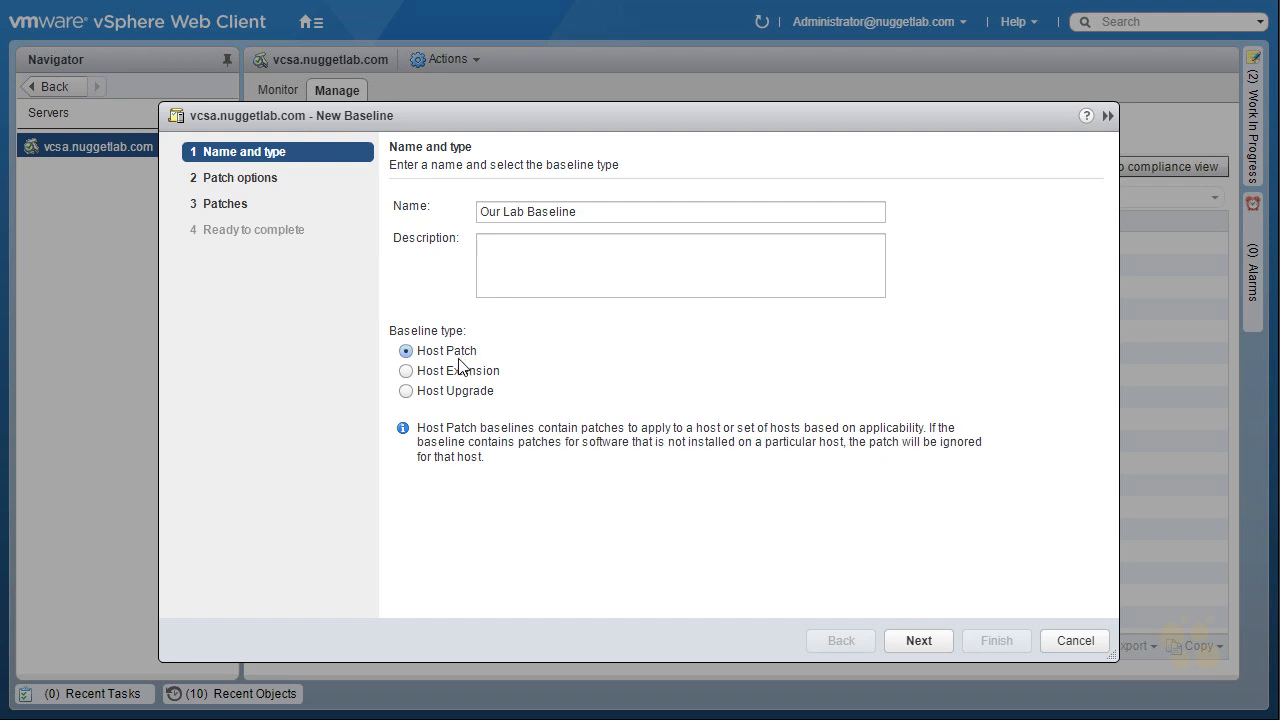
left_click(919, 641)
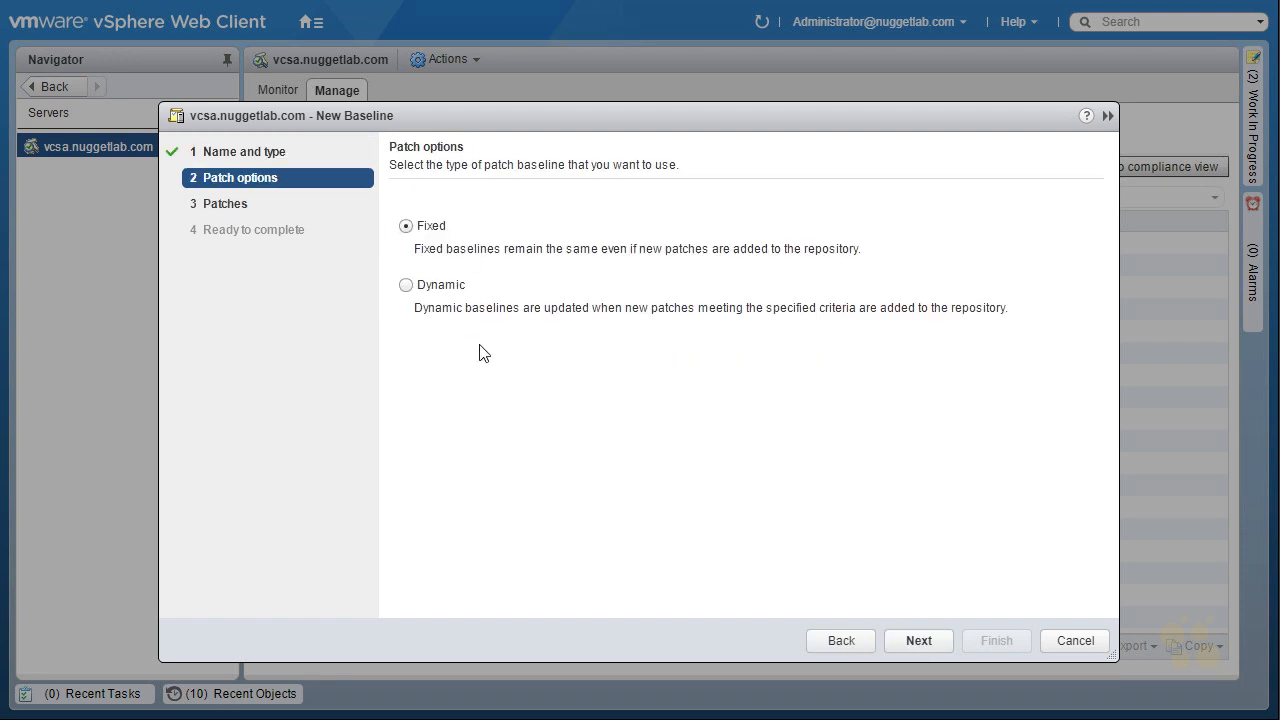
- Set the new baseline's patch option to Dynamic and continue to the patch criteria
left_click(406, 226)
mouse_move(412, 238)
left_mouse_down()
mouse_move(470, 230)
mouse_move(404, 243)
left_mouse_up()
left_click_drag(657, 265, 712, 258)
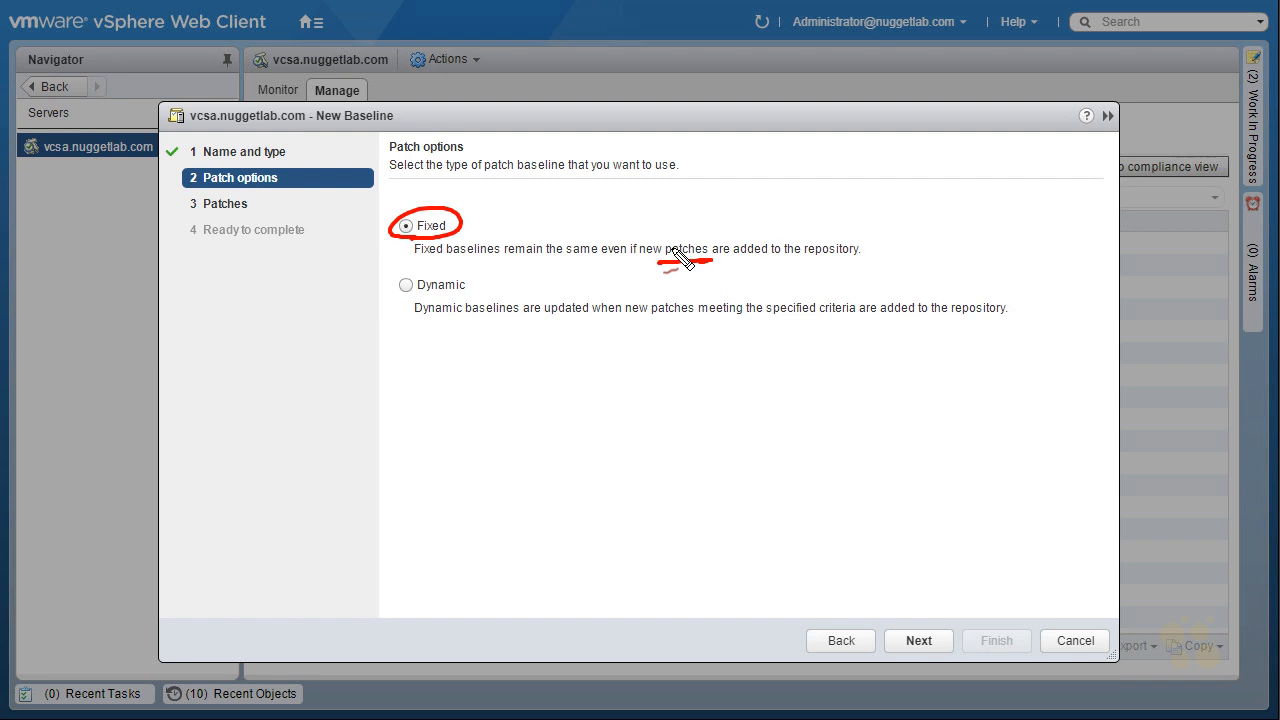
left_click_drag(586, 222, 610, 204)
key("Escape")
left_click(406, 286)
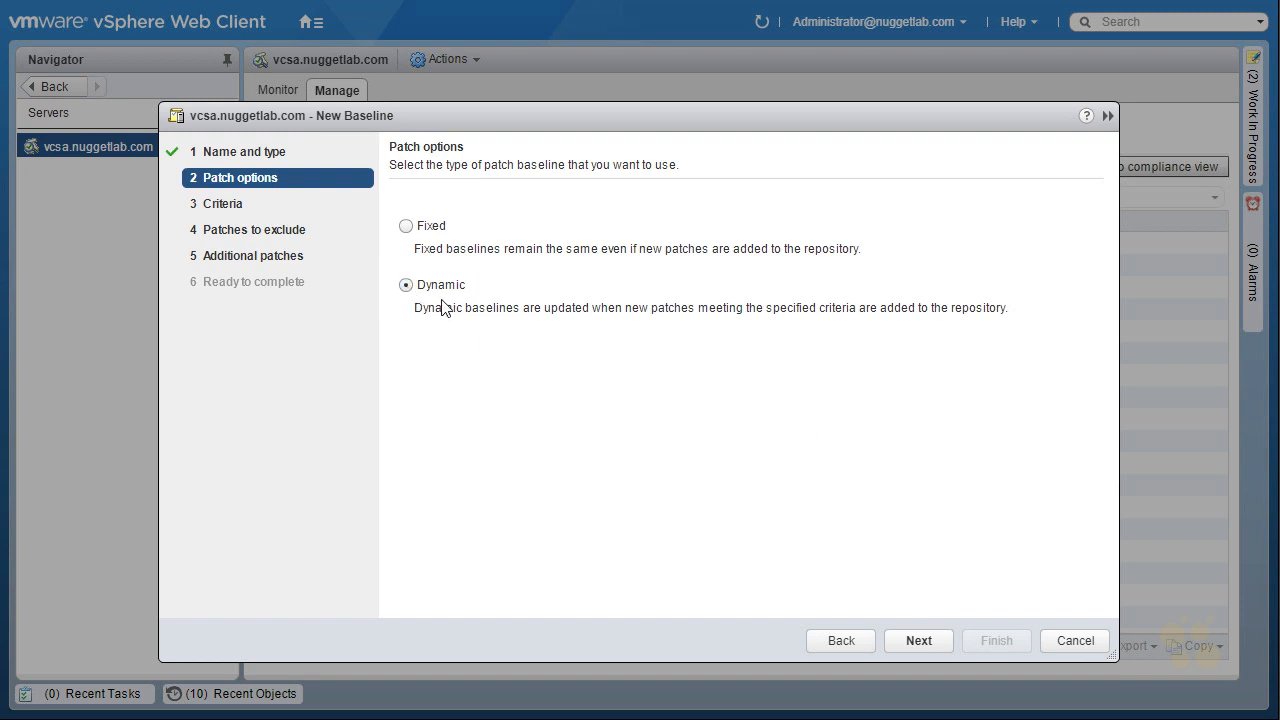
left_click(921, 640)
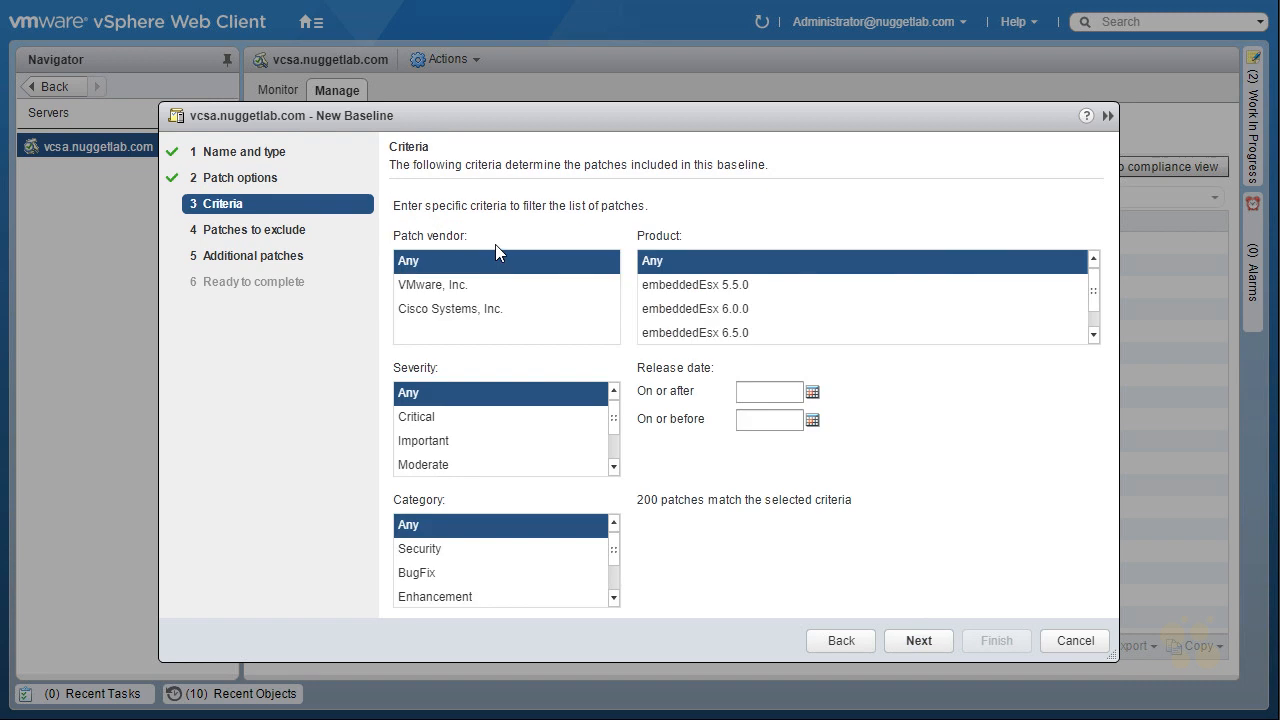
- Limit the baseline criteria to vendor VMware, Inc., severity Critical and product embeddedEsx 6.5.0, keeping any category
left_click(453, 287)
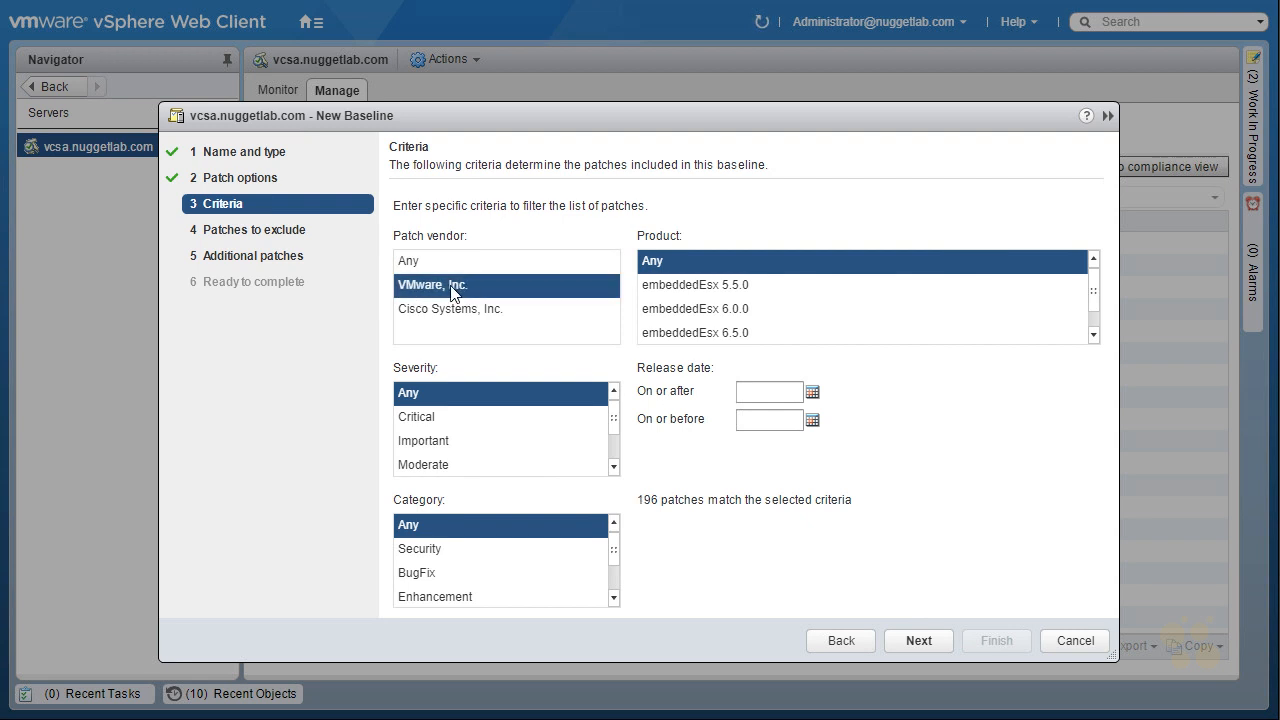
left_click(418, 420)
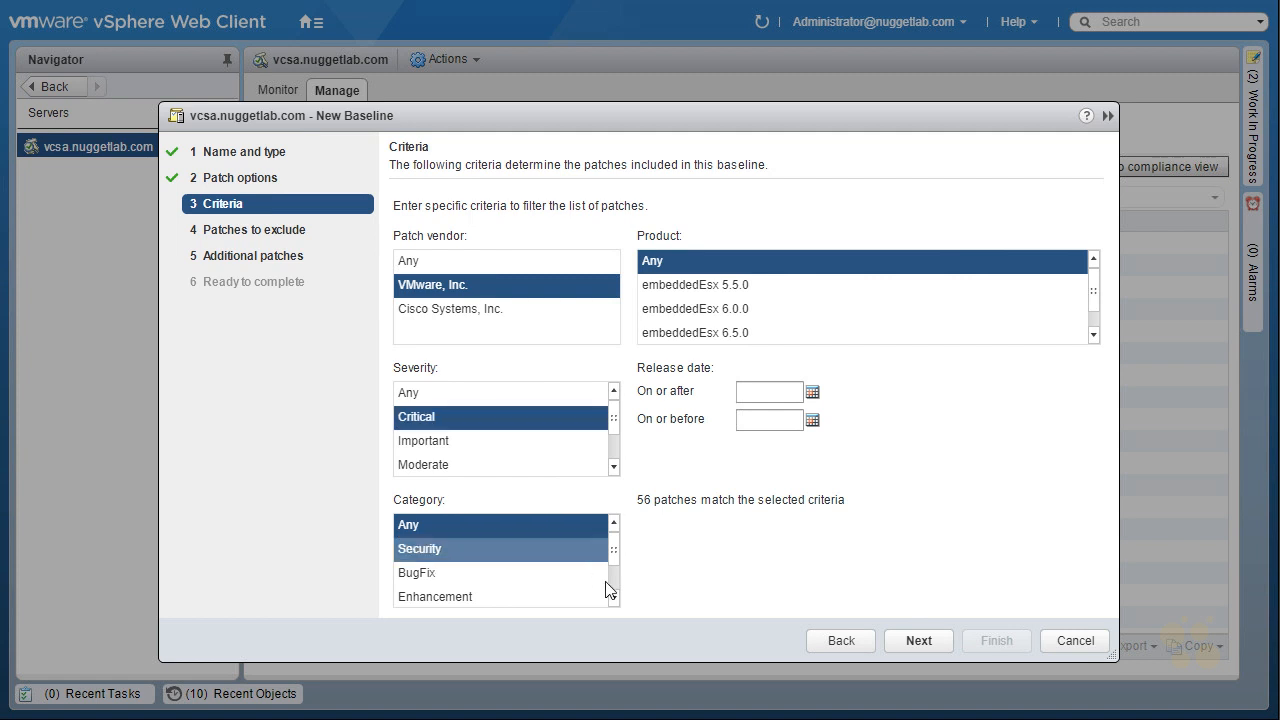
scroll(612, 600, "down", 2)
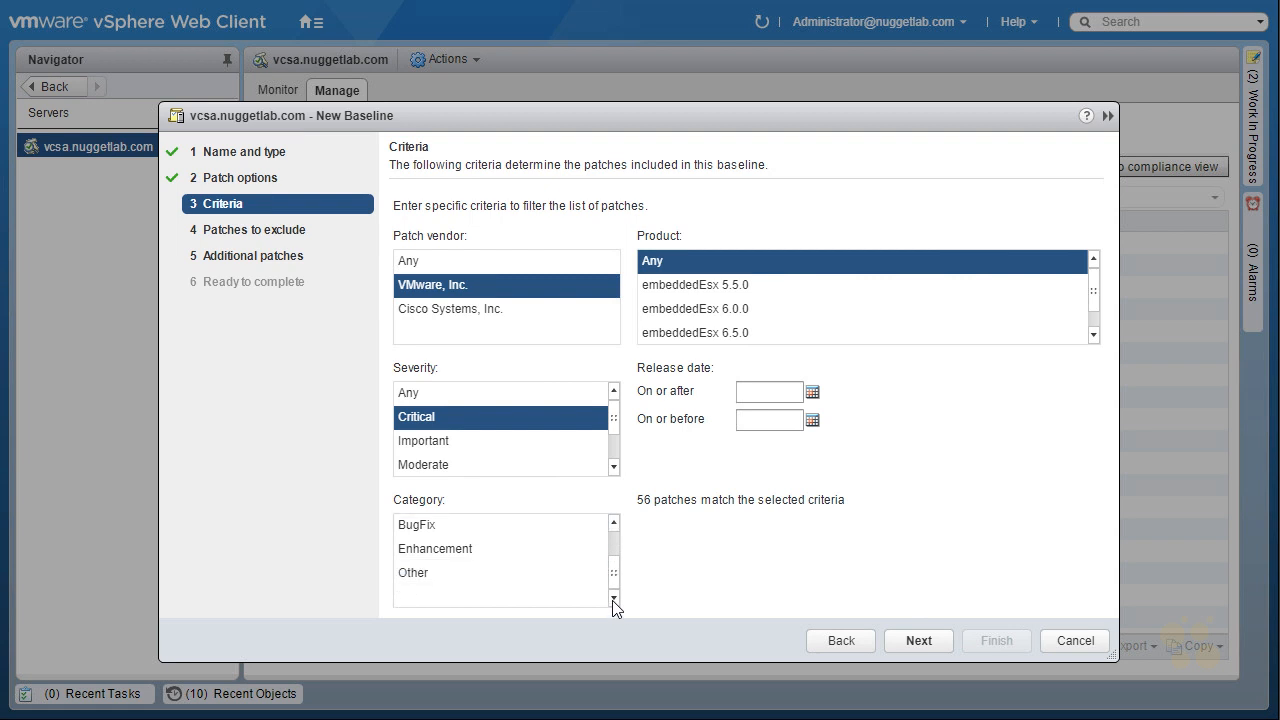
left_click(613, 522)
left_click(613, 522)
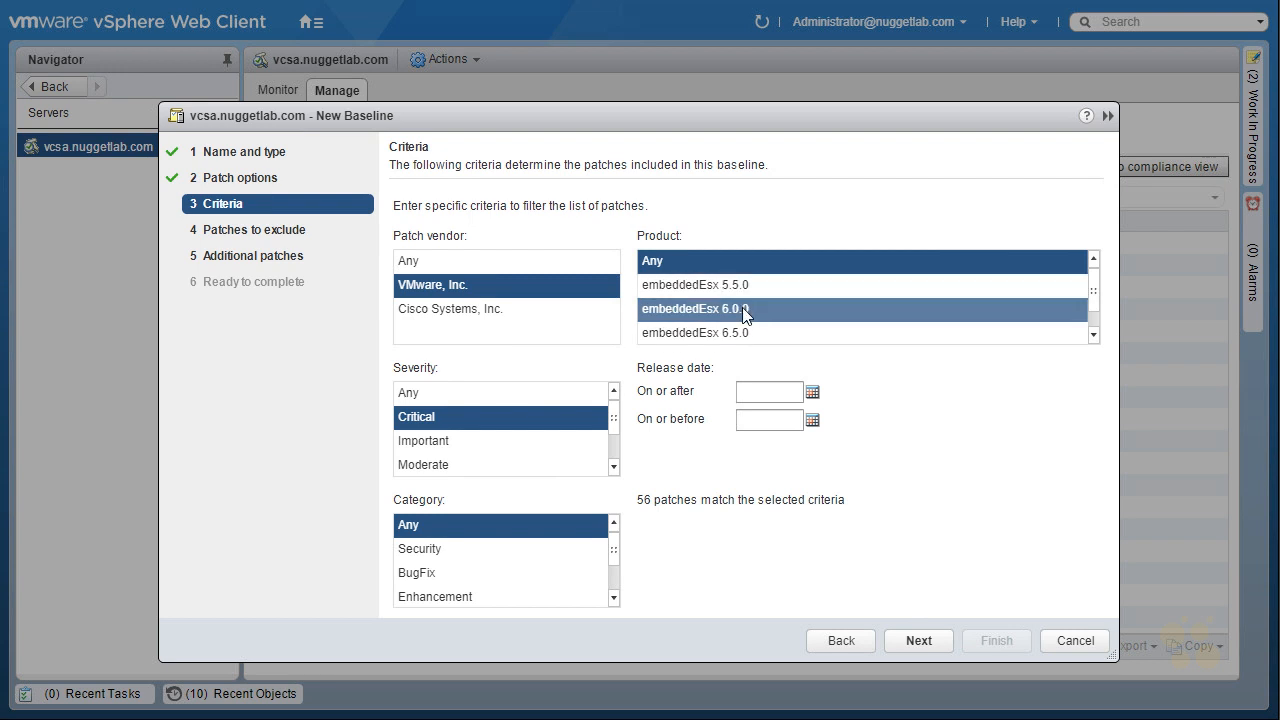
left_click(740, 333)
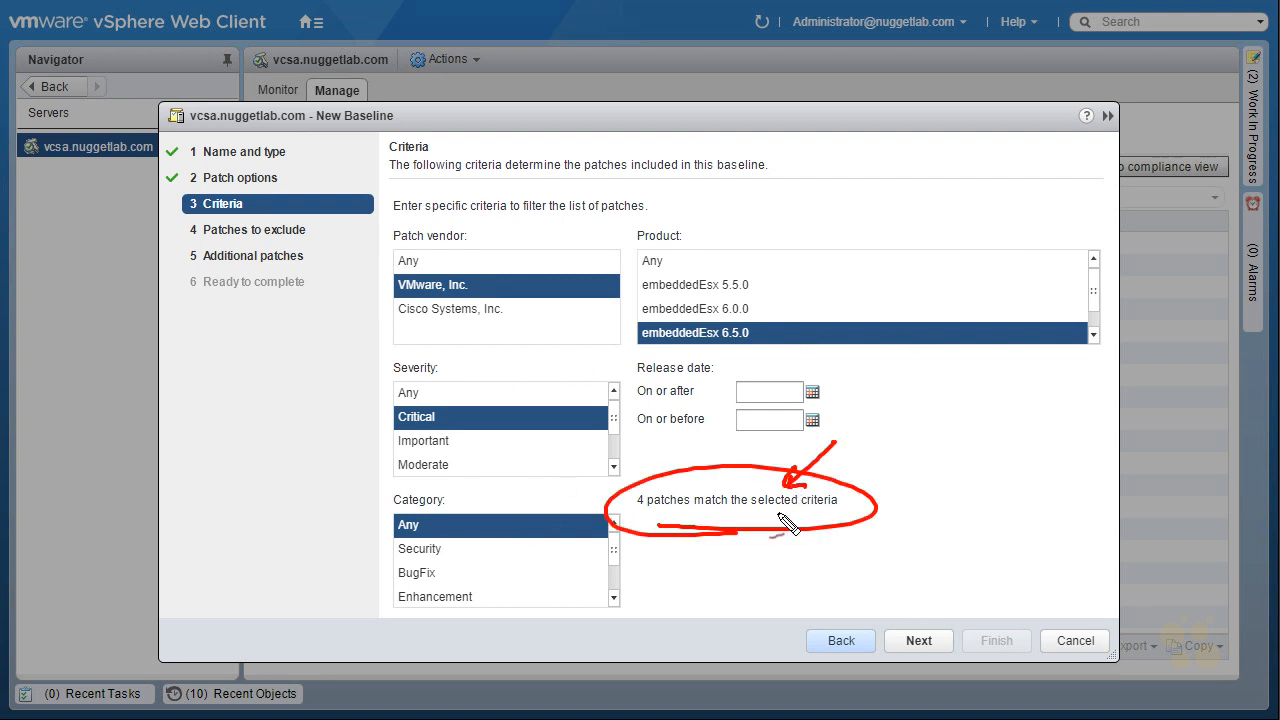
left_click(918, 642)
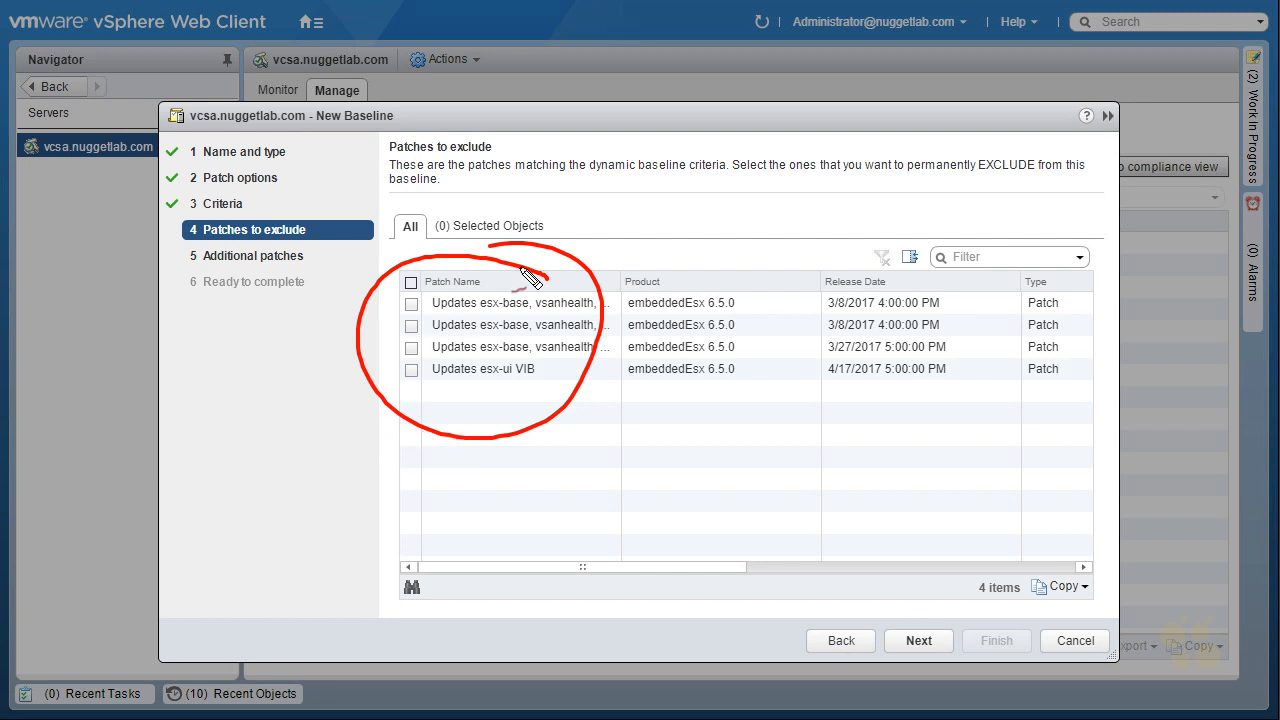
- Exclude no matching patches, include no additional ones, and finish creating the baseline
left_click_drag(982, 179, 1034, 172)
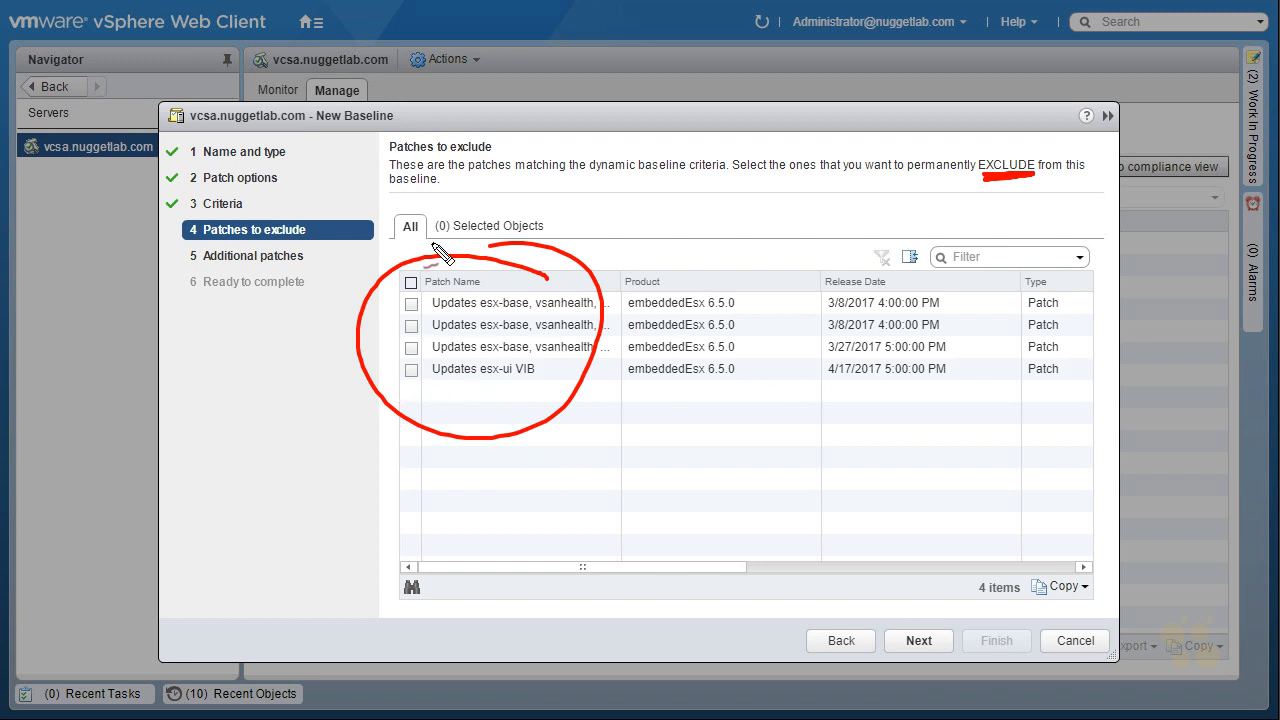
key("Escape")
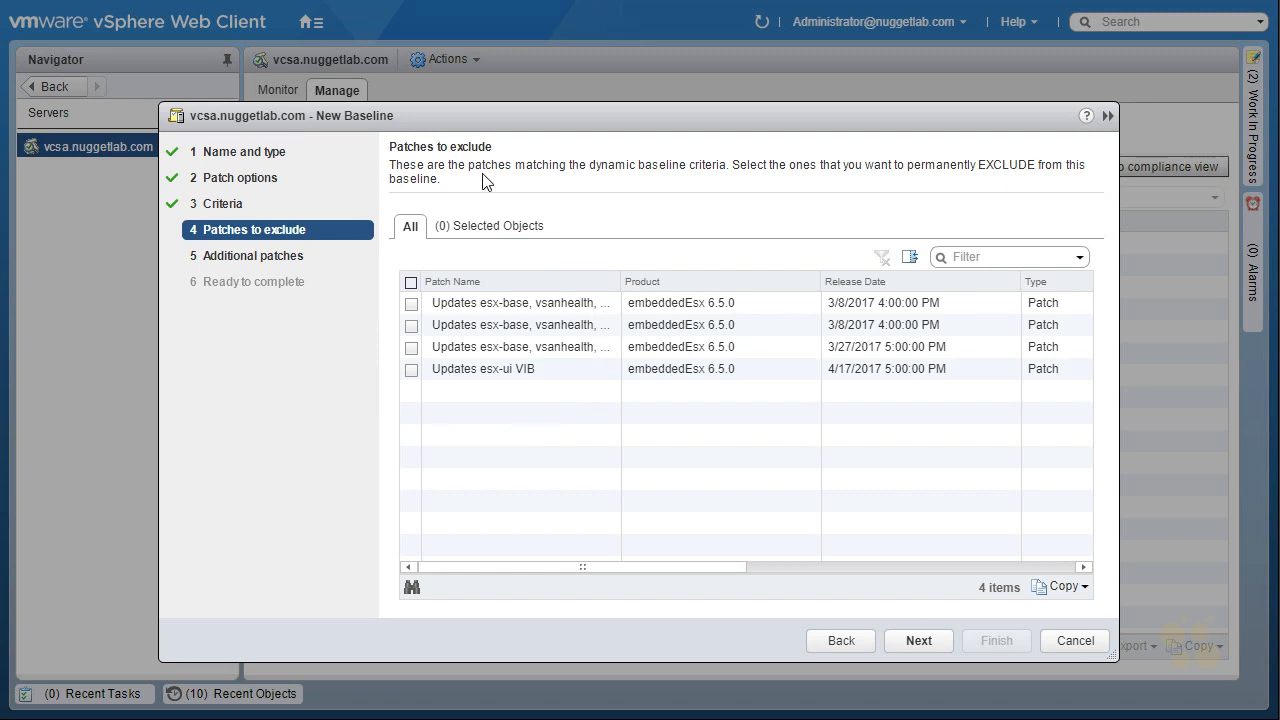
left_click(916, 645)
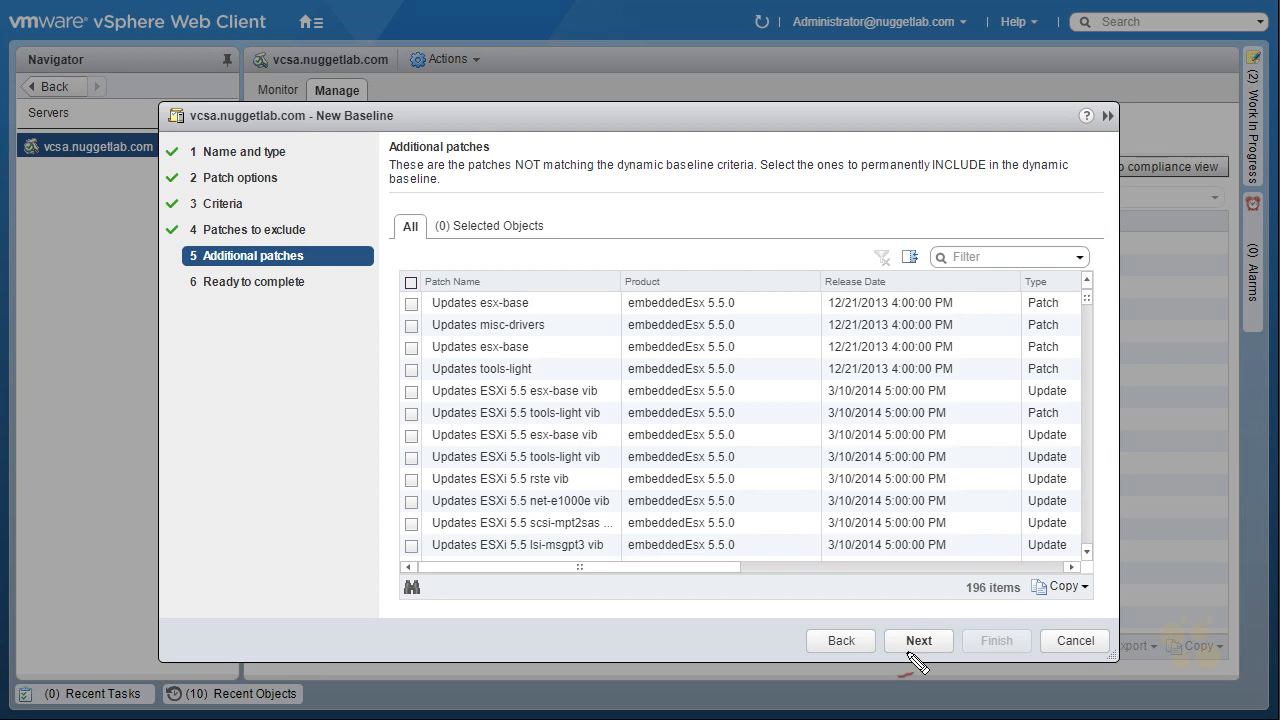
mouse_move(998, 608)
left_mouse_down()
mouse_move(1030, 588)
mouse_move(1000, 612)
left_mouse_up()
left_click_drag(512, 171, 545, 172)
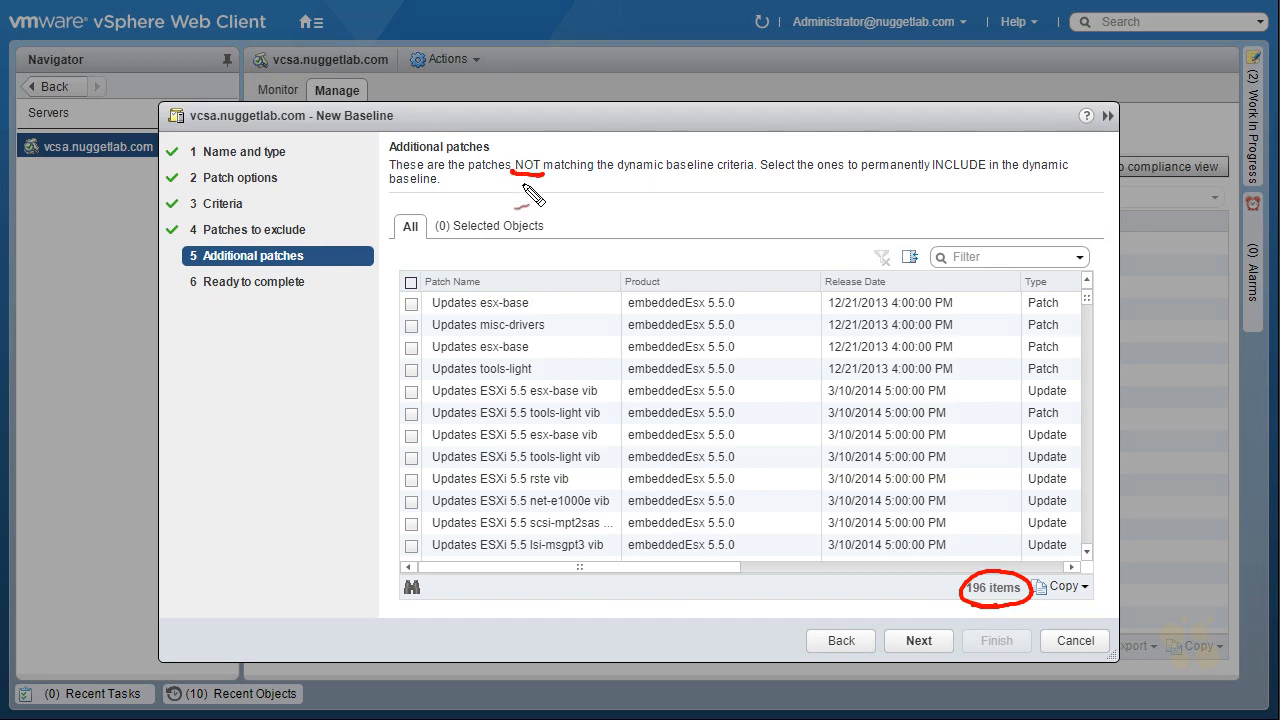
left_click_drag(932, 179, 986, 176)
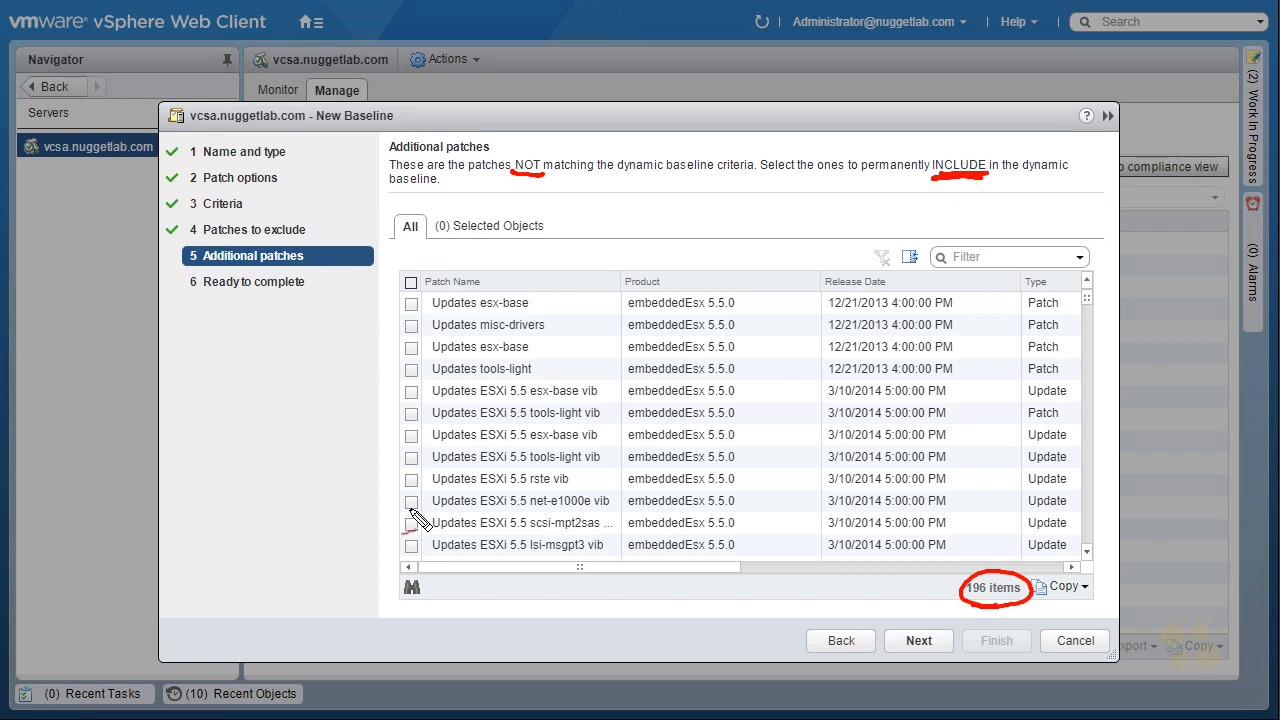
key("Escape")
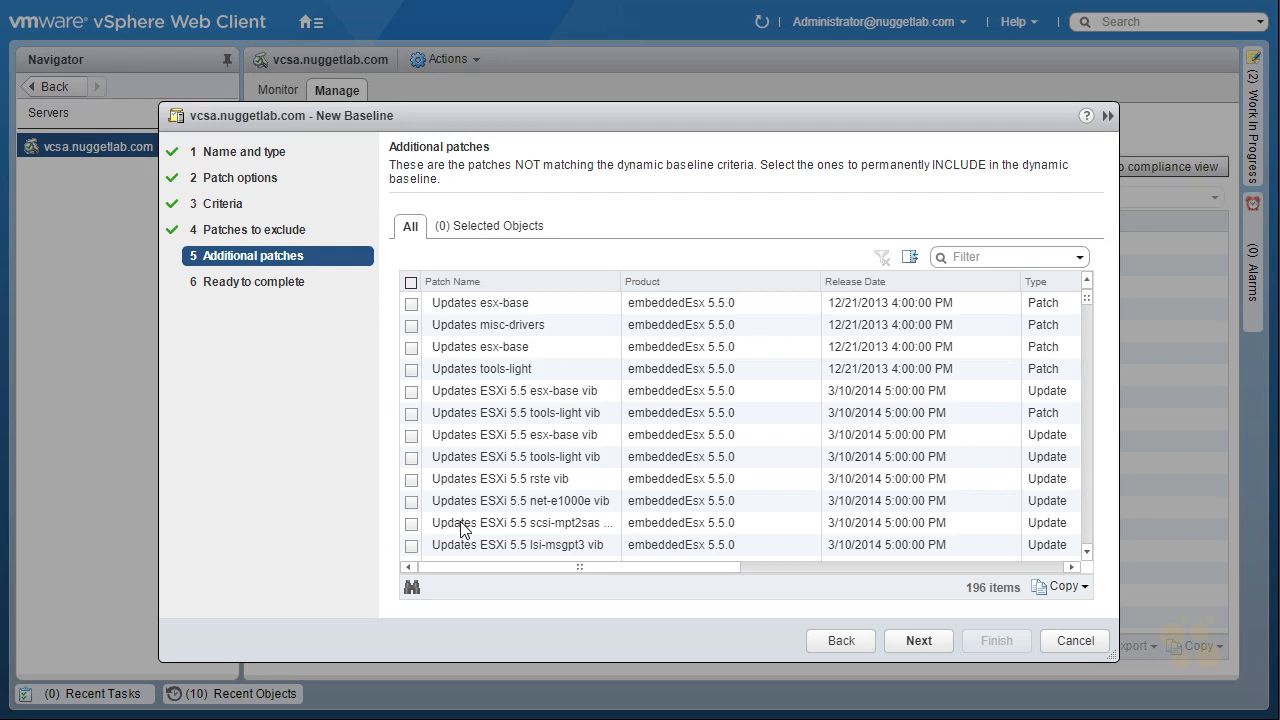
left_click(931, 641)
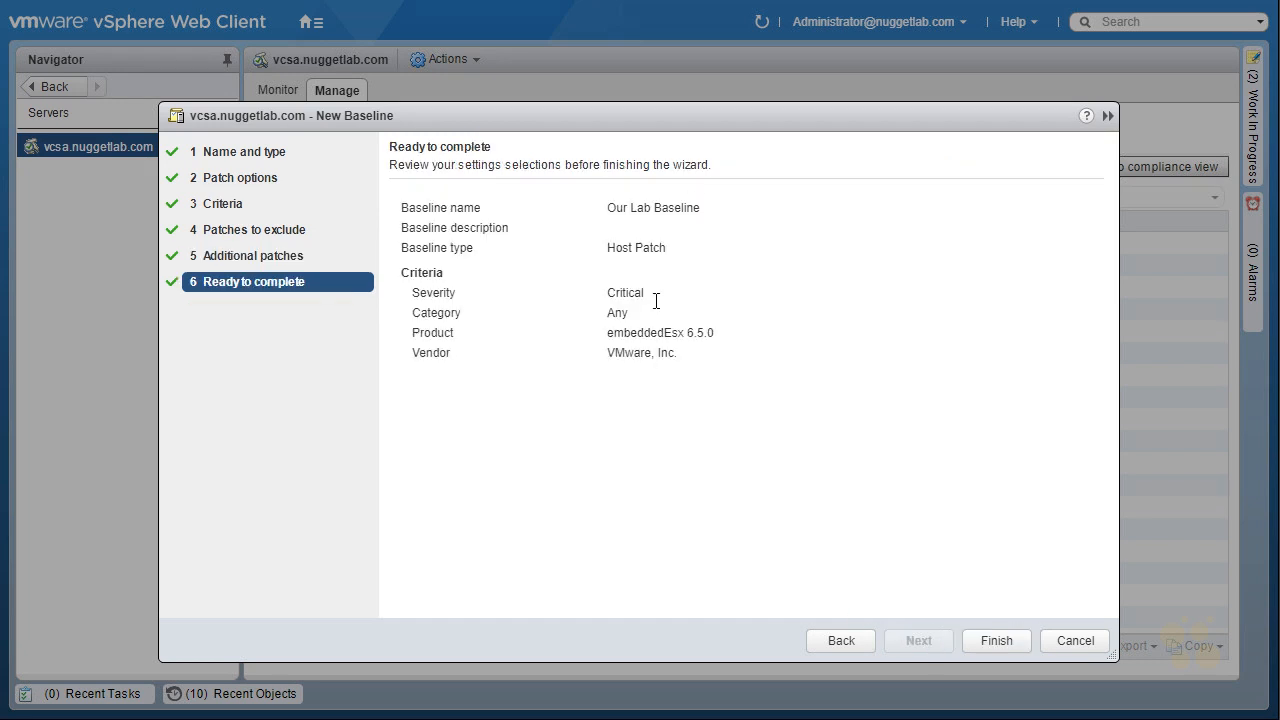
left_click(998, 640)
- Check Our Lab Baseline among the custom host baselines and view the VMs/VAs baselines
left_click(382, 337)
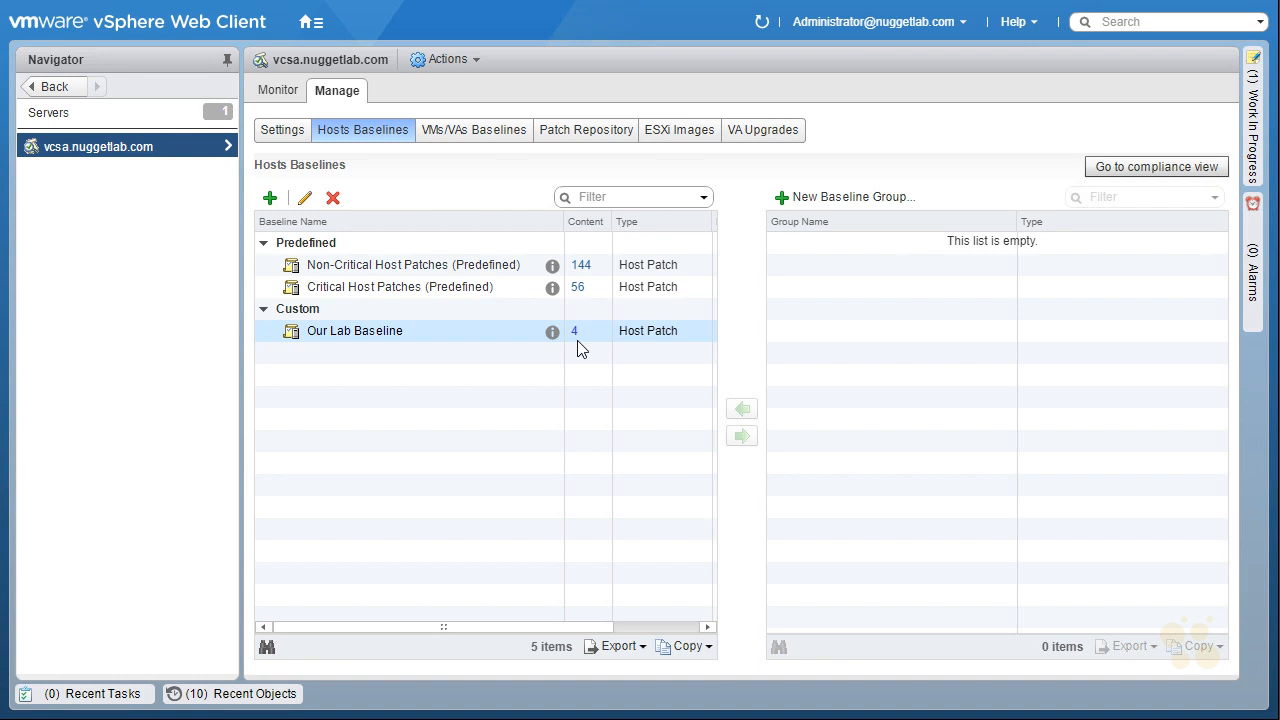
left_click(479, 138)
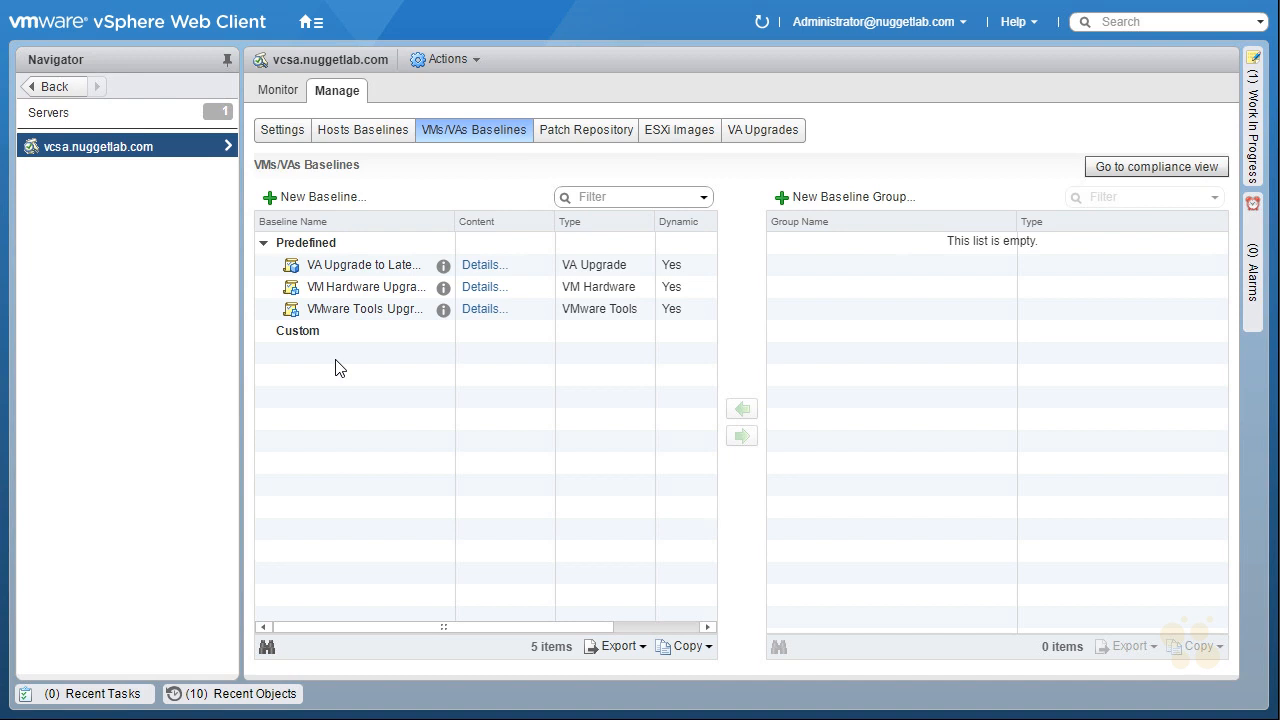
- Go to the Hosts and Clusters inventory to reach Cluster-1
left_click(316, 24)
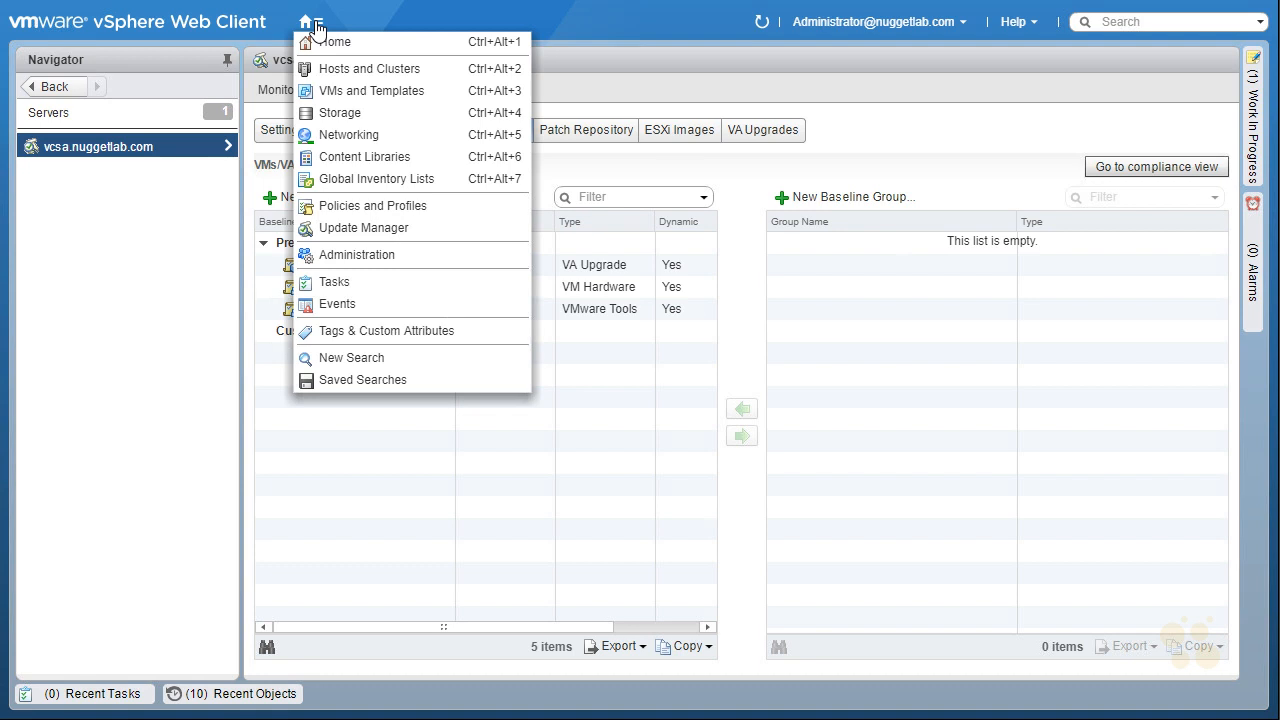
left_click(425, 72)
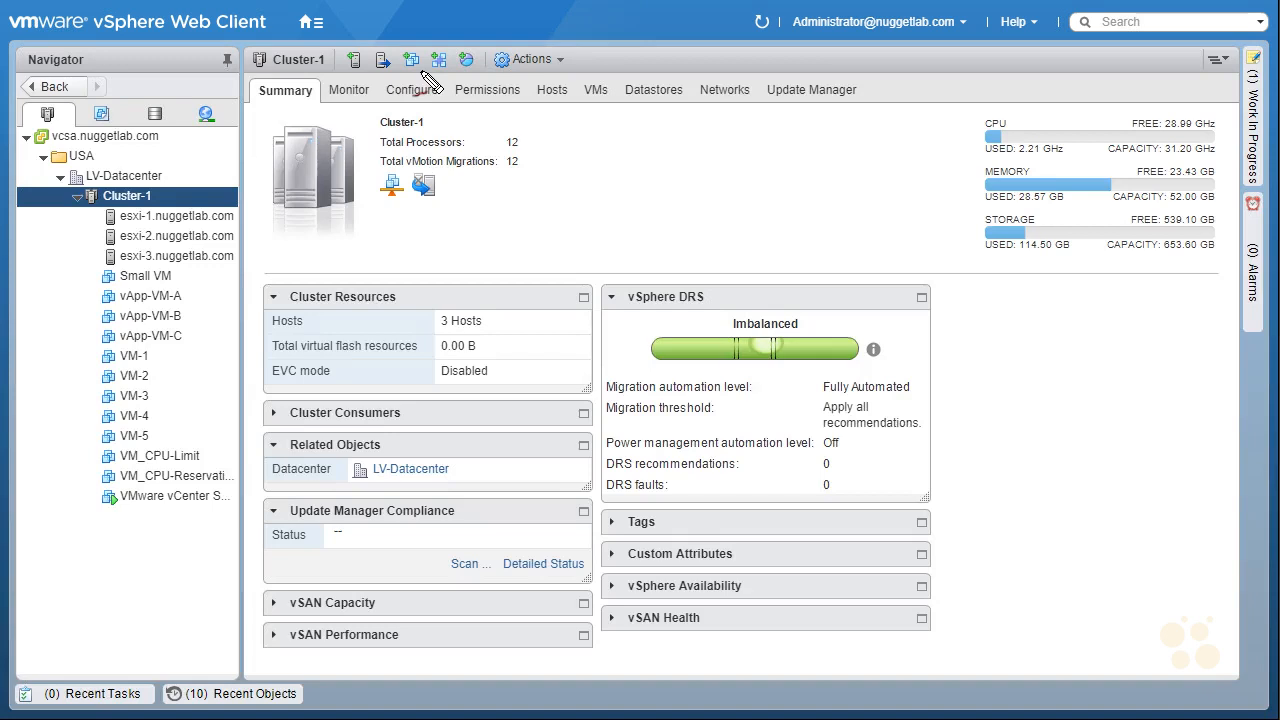
mouse_move(65, 235)
left_mouse_down()
mouse_move(92, 221)
mouse_move(88, 232)
left_mouse_up()
left_click_drag(67, 255, 95, 239)
left_click_drag(80, 241, 88, 254)
left_click_drag(67, 274, 94, 259)
left_click_drag(81, 260, 90, 270)
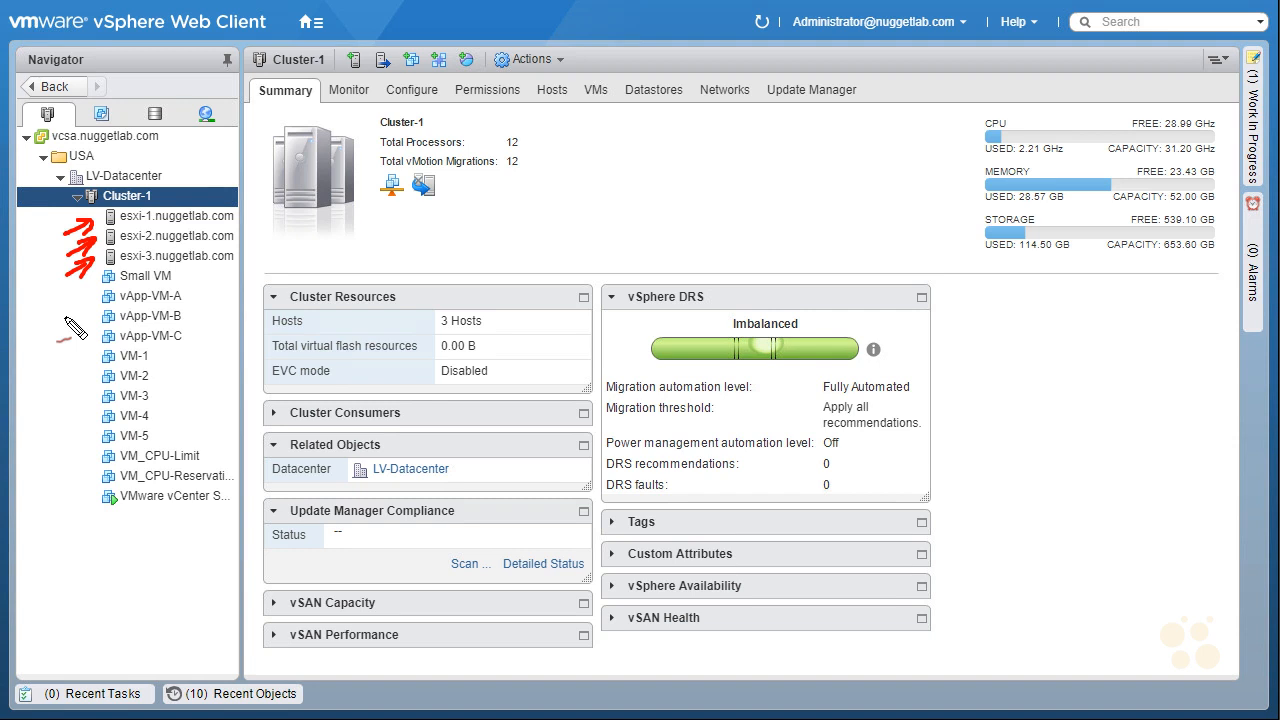
mouse_move(195, 163)
left_mouse_down()
mouse_move(178, 183)
mouse_move(190, 182)
left_mouse_up()
left_click_drag(102, 206, 150, 205)
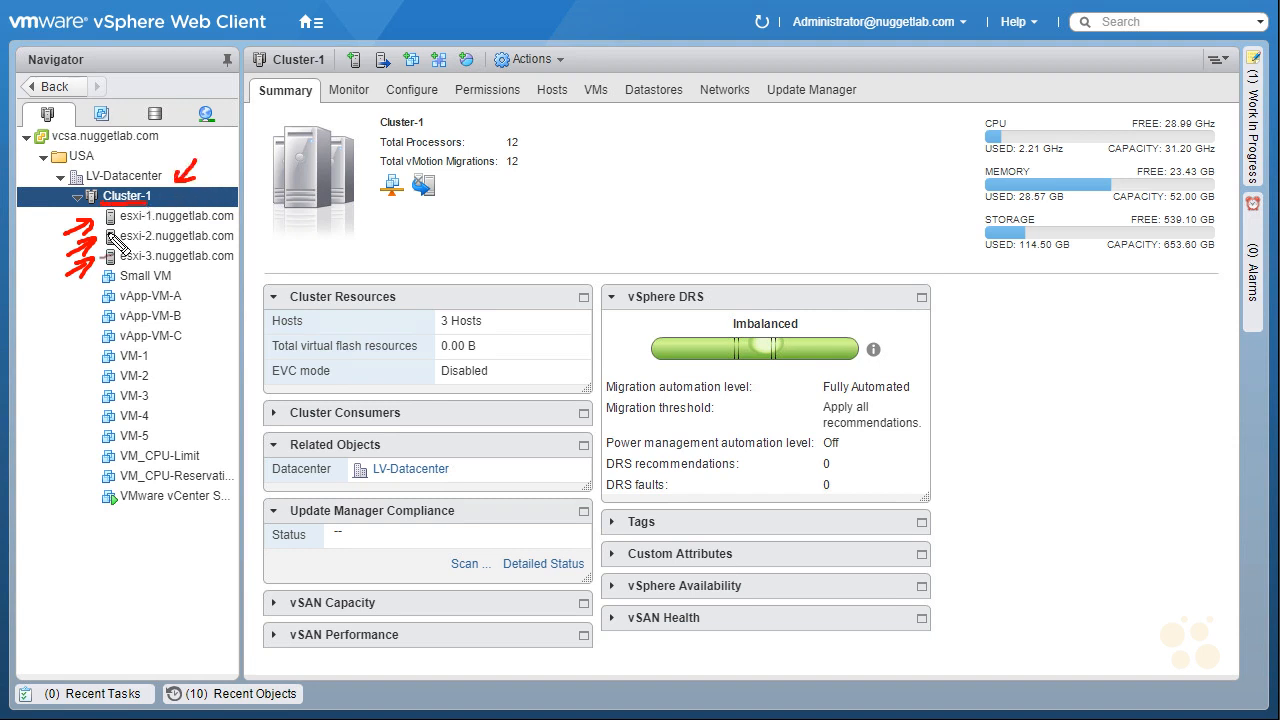
mouse_move(120, 276)
left_mouse_down()
mouse_move(215, 195)
mouse_move(158, 292)
left_mouse_up()
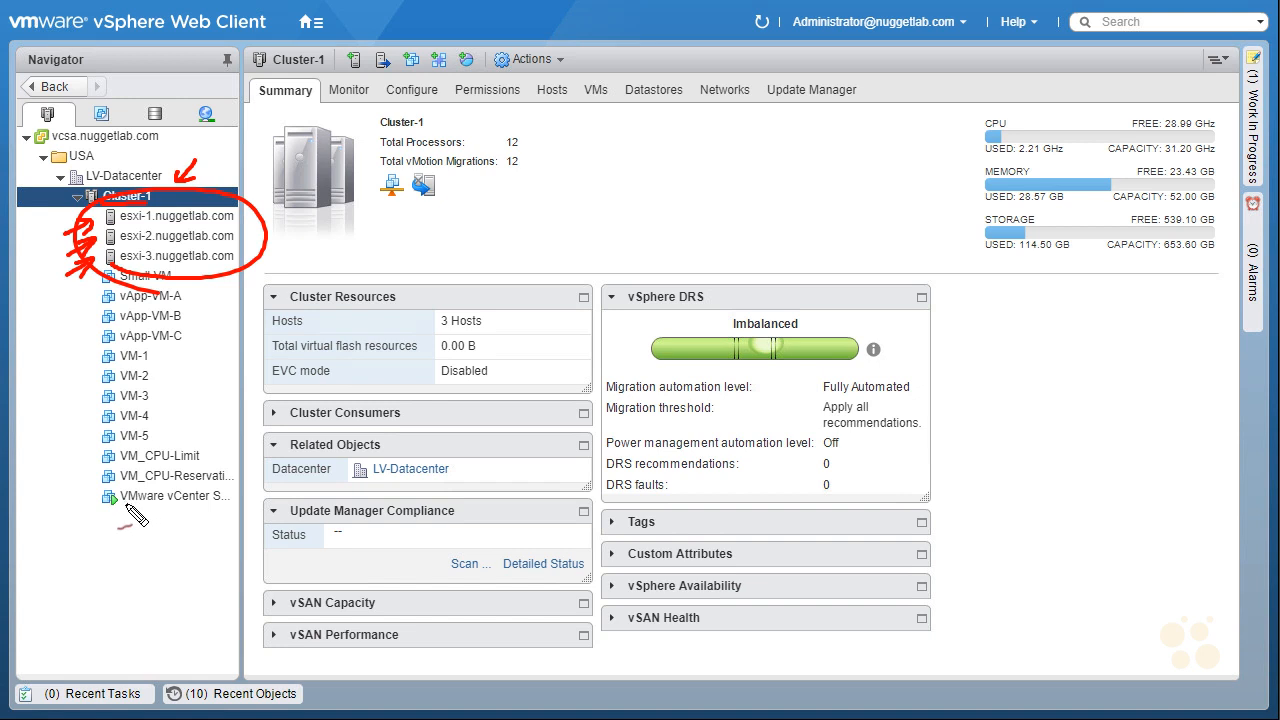
mouse_move(150, 390)
left_mouse_down()
mouse_move(162, 402)
mouse_move(105, 412)
left_mouse_up()
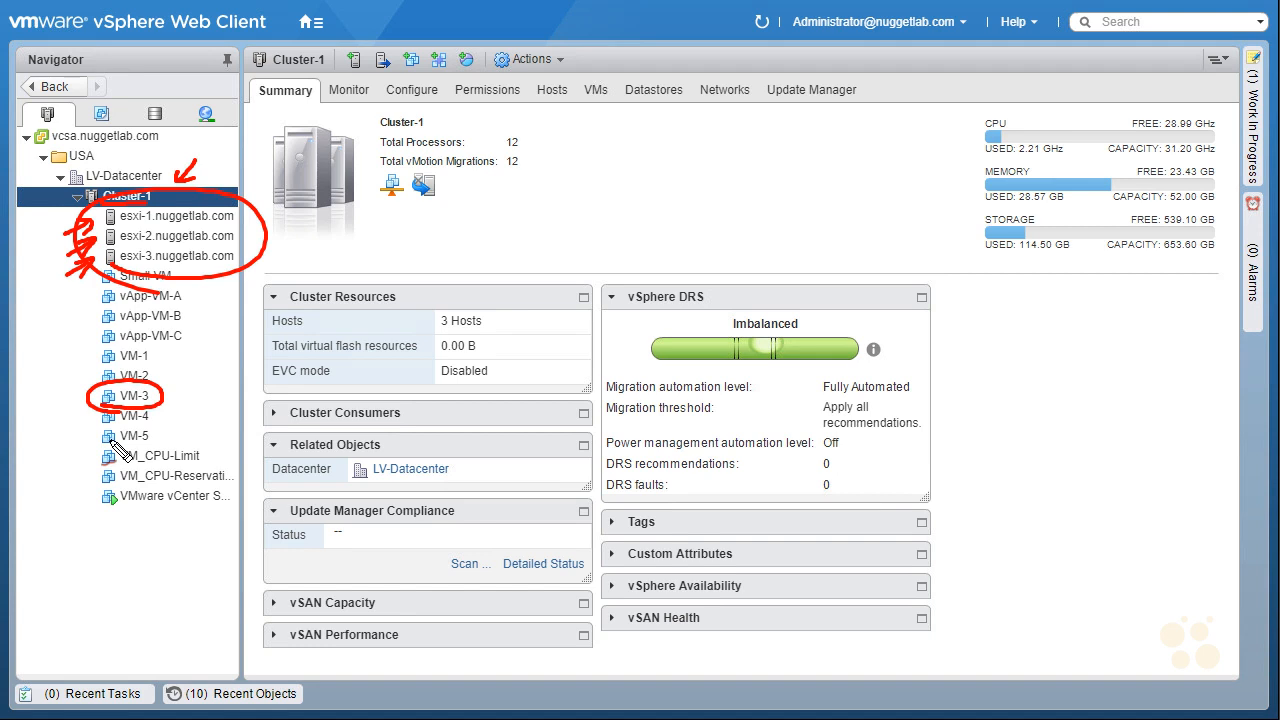
left_click_drag(206, 392, 173, 396)
left_click_drag(186, 385, 183, 404)
left_click_drag(175, 517, 188, 513)
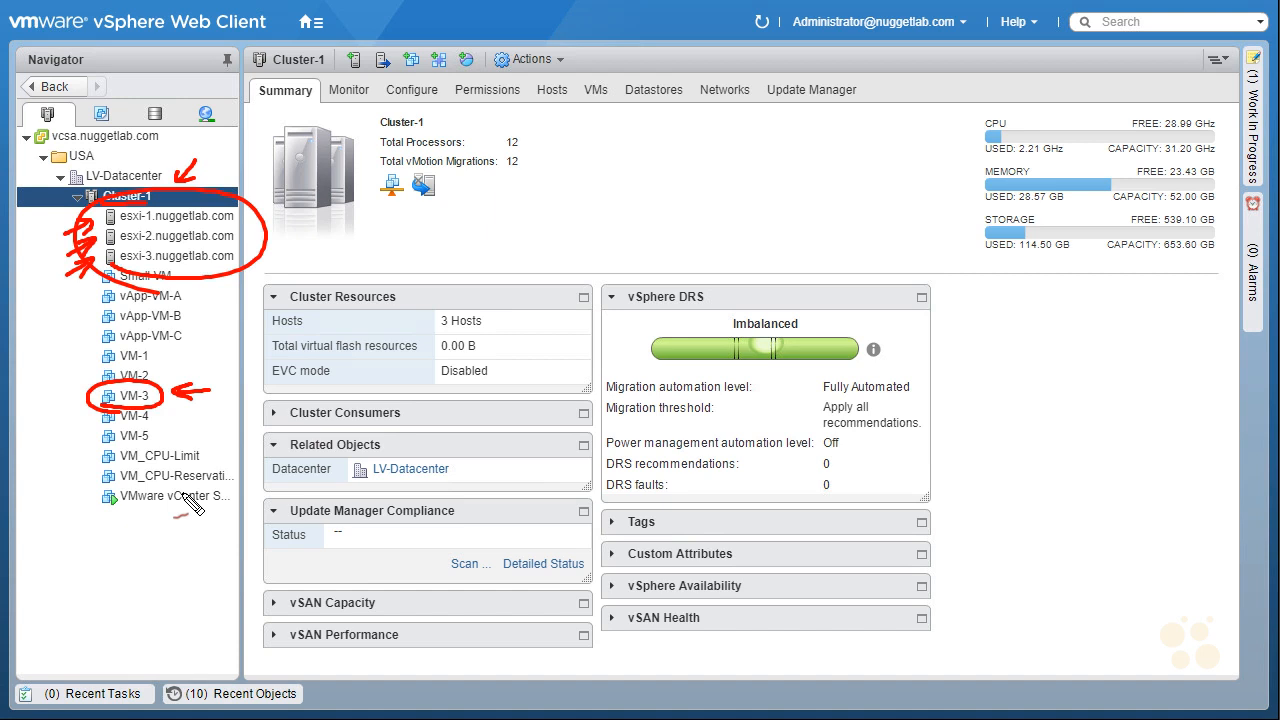
key("Escape")
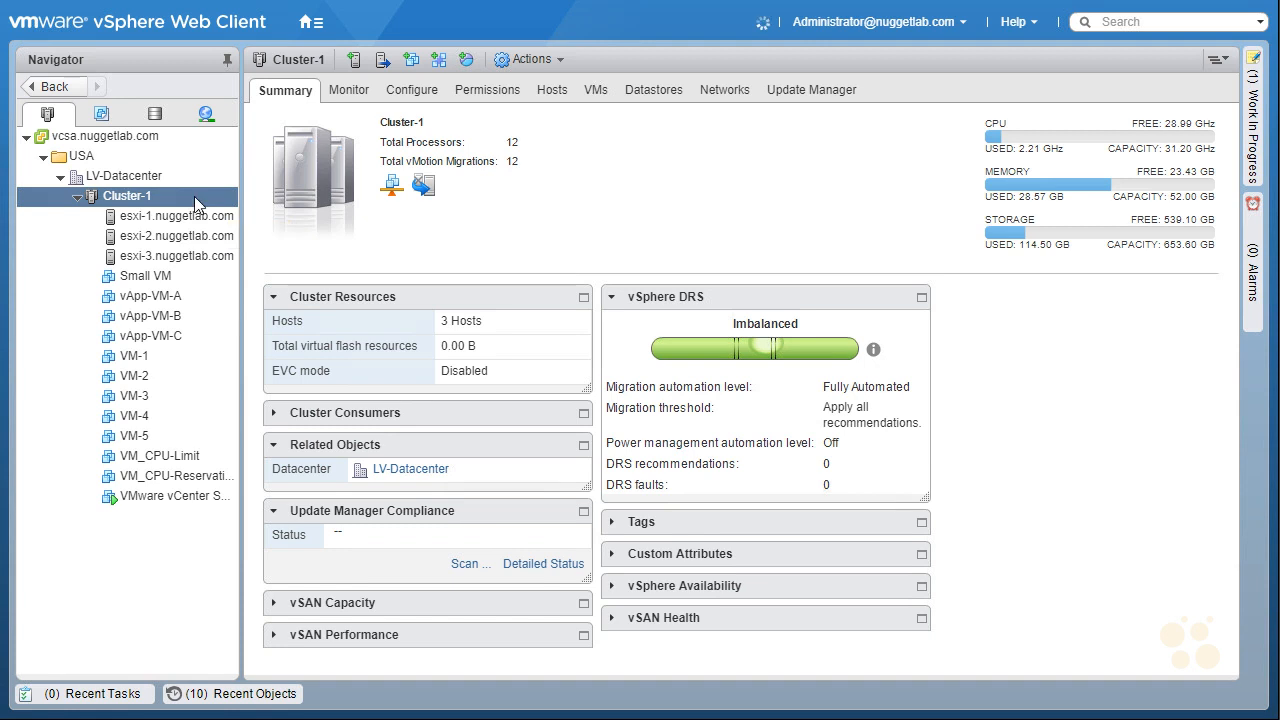
- View the Update Manager actions available for Cluster-1
right_click(198, 204)
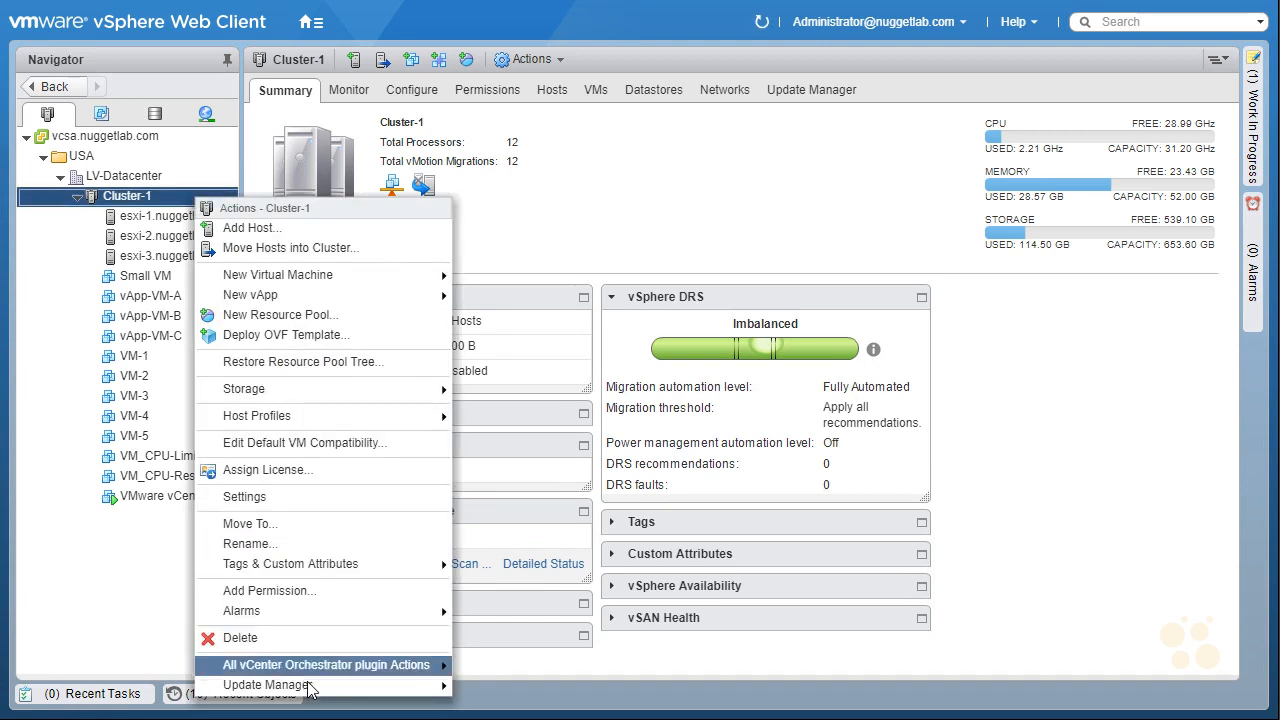
mouse_move(340, 692)
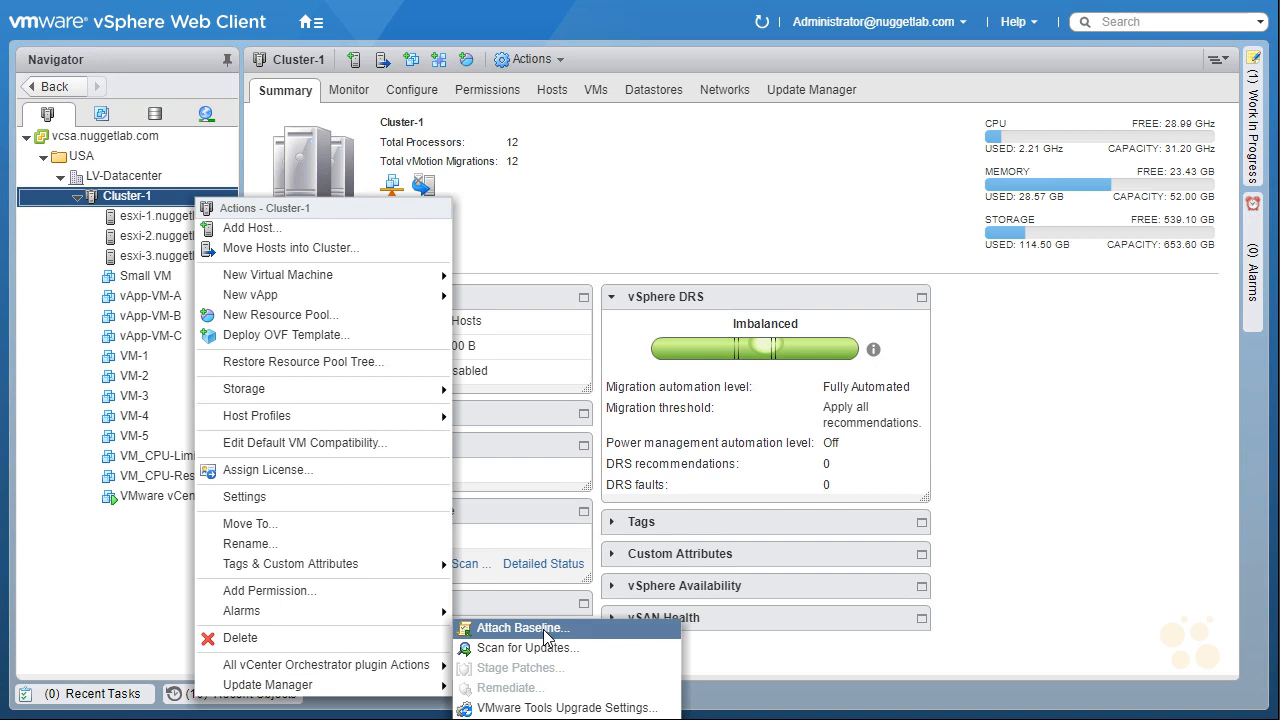
left_click(90, 592)
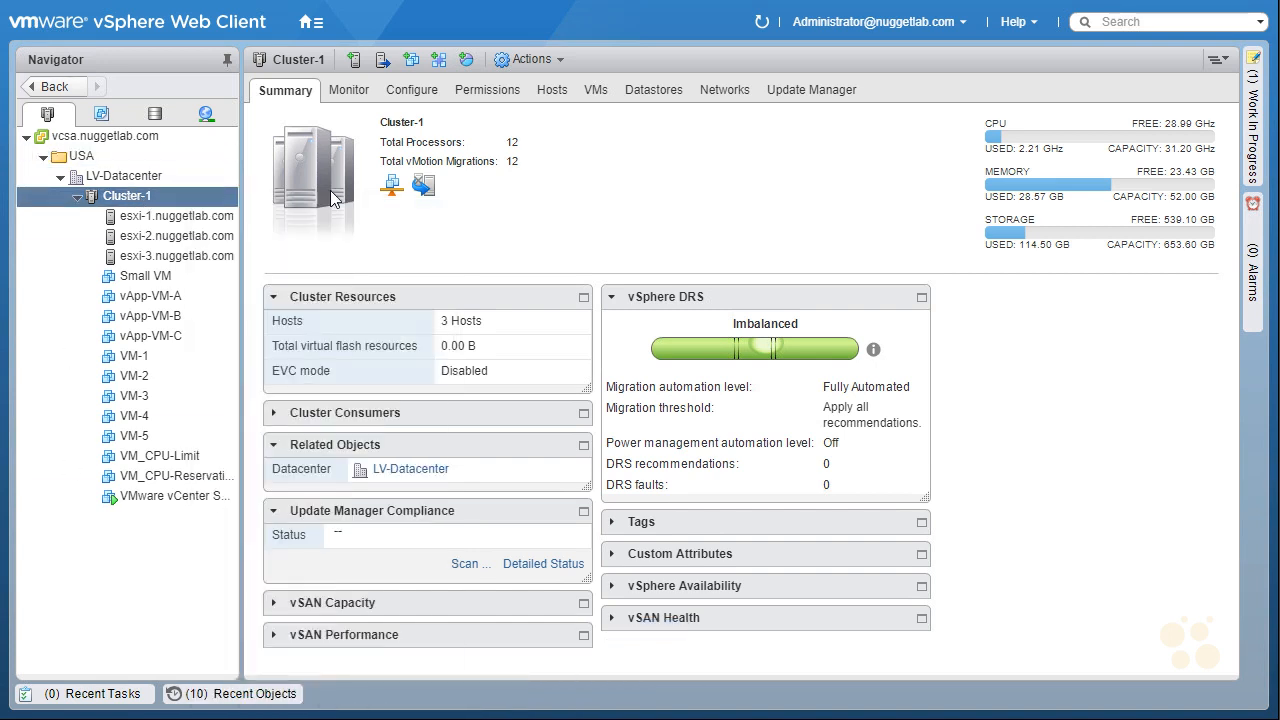
- Attach Our Lab Baseline to Cluster-1 from its Update Manager view
left_click(811, 92)
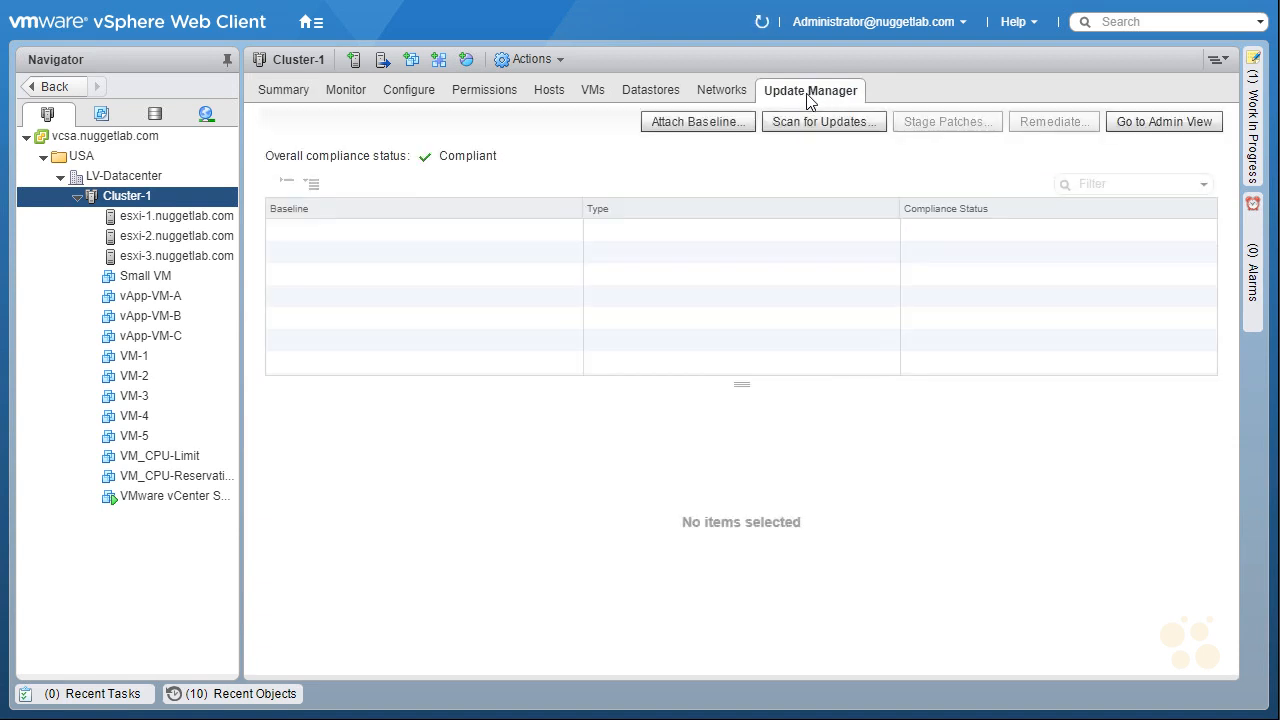
left_click(698, 122)
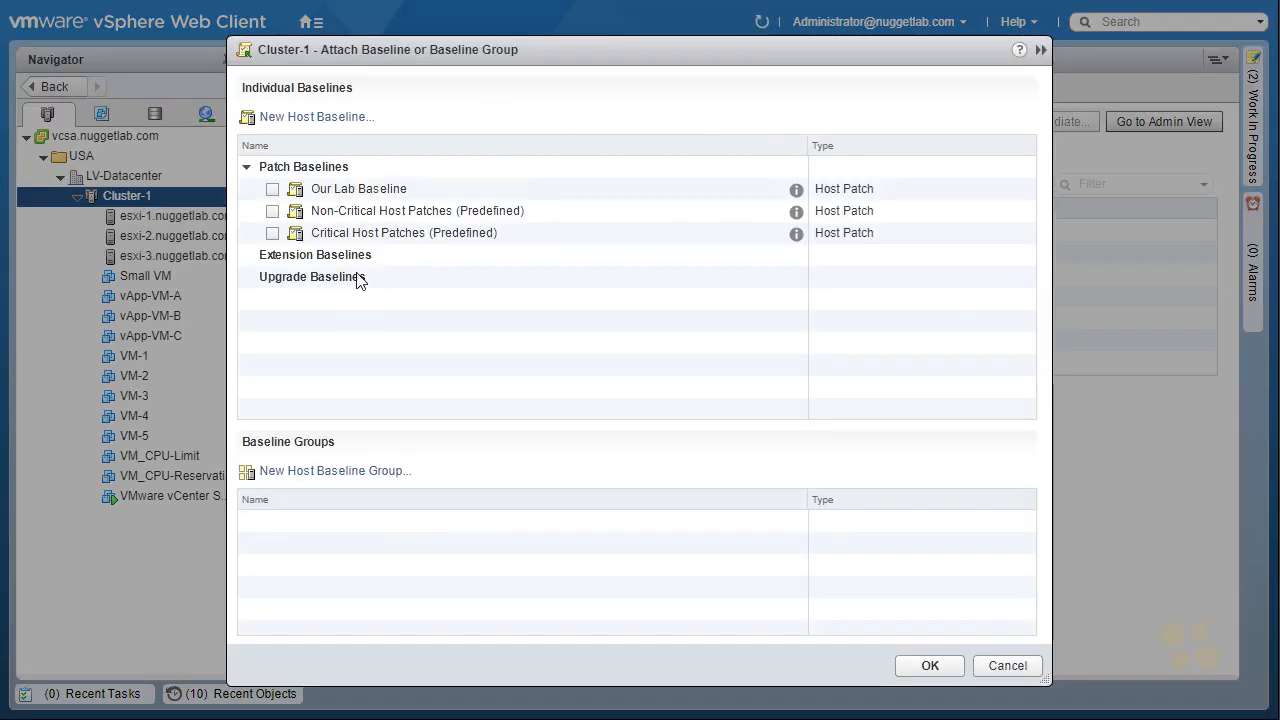
left_click(273, 189)
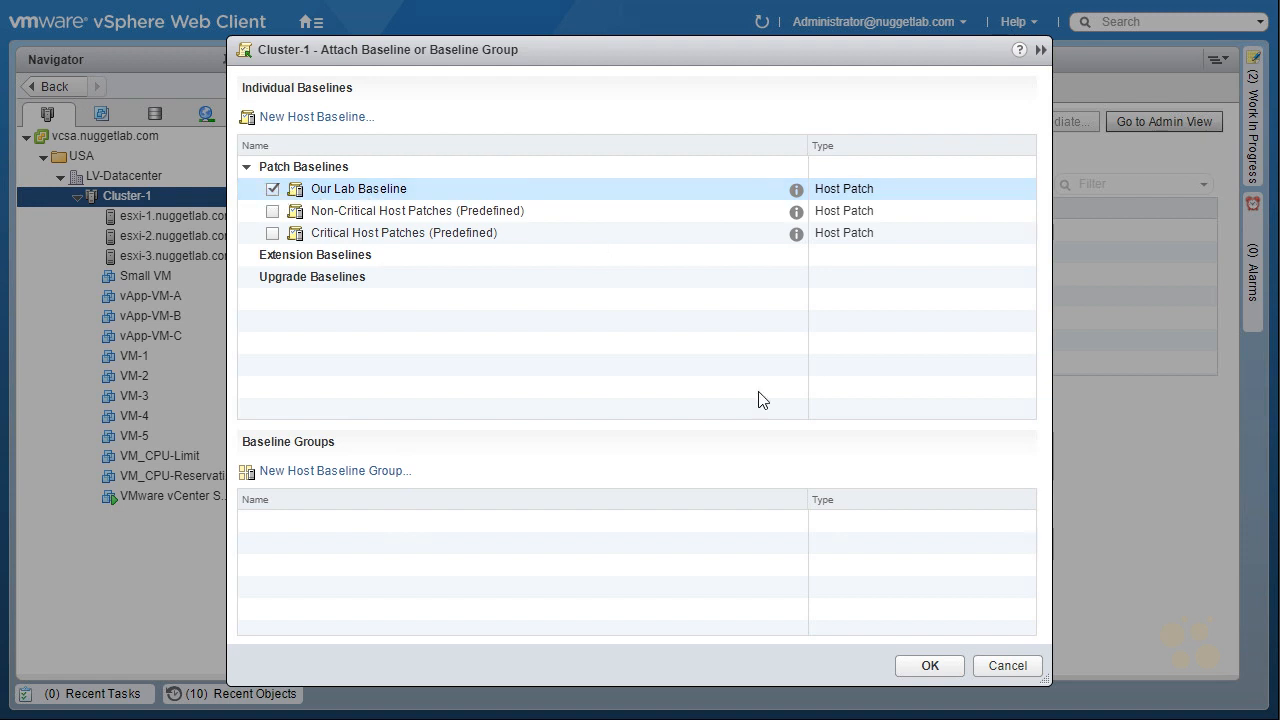
left_click(930, 666)
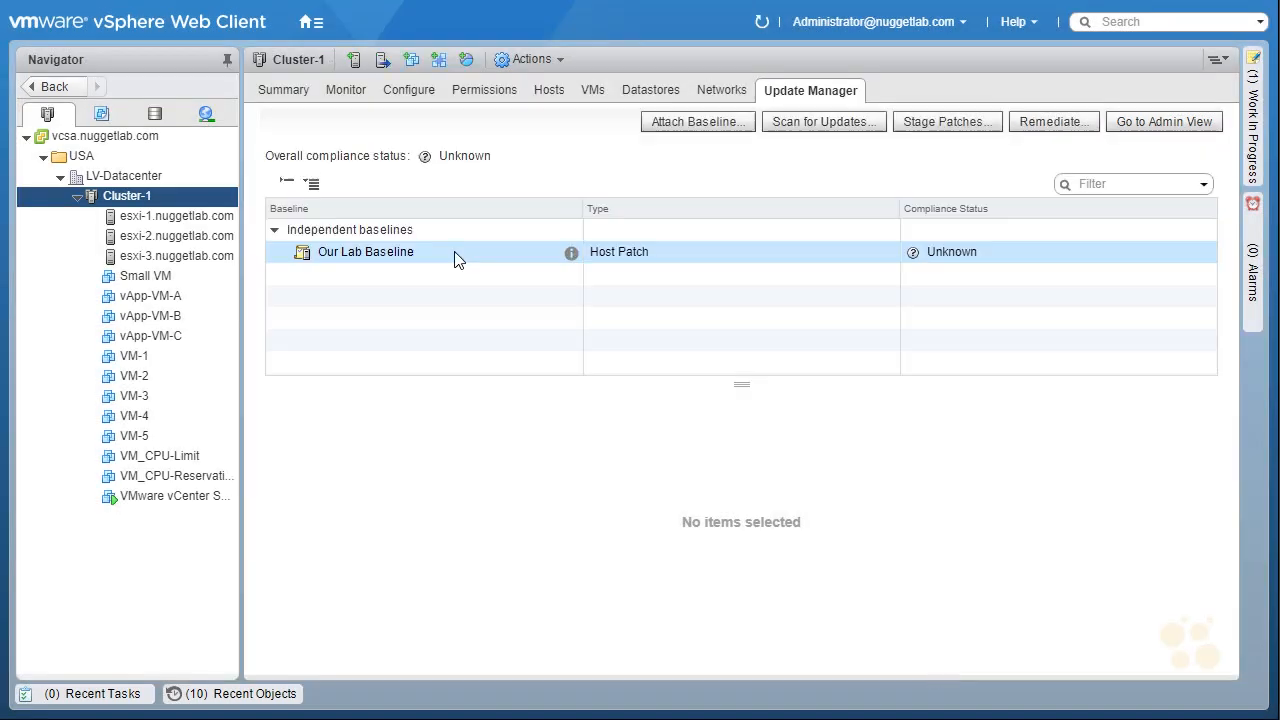
- Review the hosts with unknown compliance for Our Lab Baseline and scan Cluster-1 for patches, extensions and upgrades
left_click(445, 258)
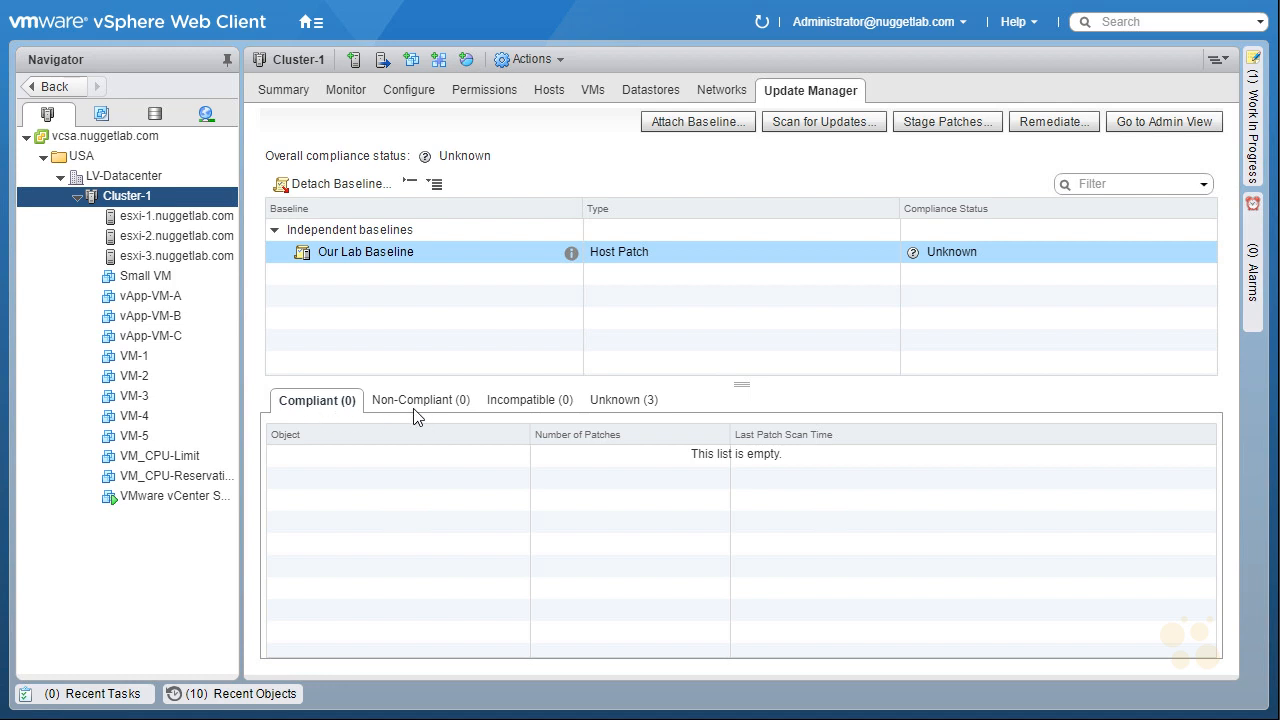
left_click(621, 401)
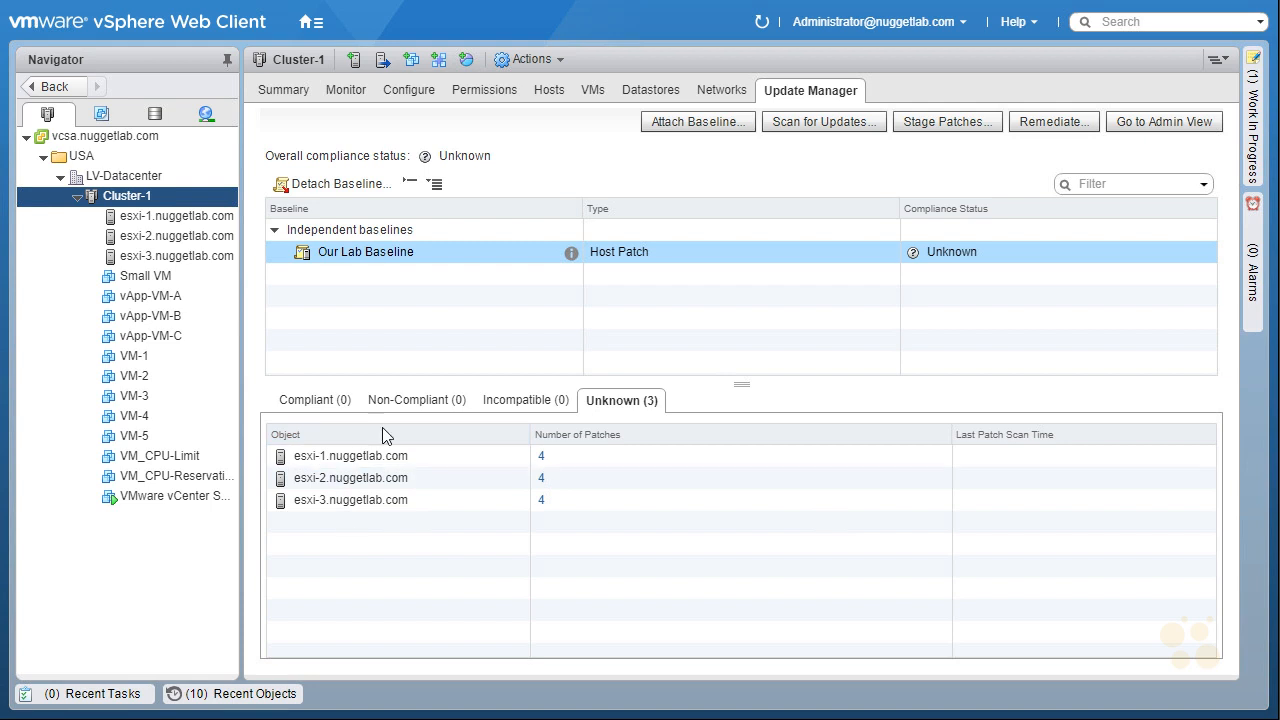
left_click(858, 124)
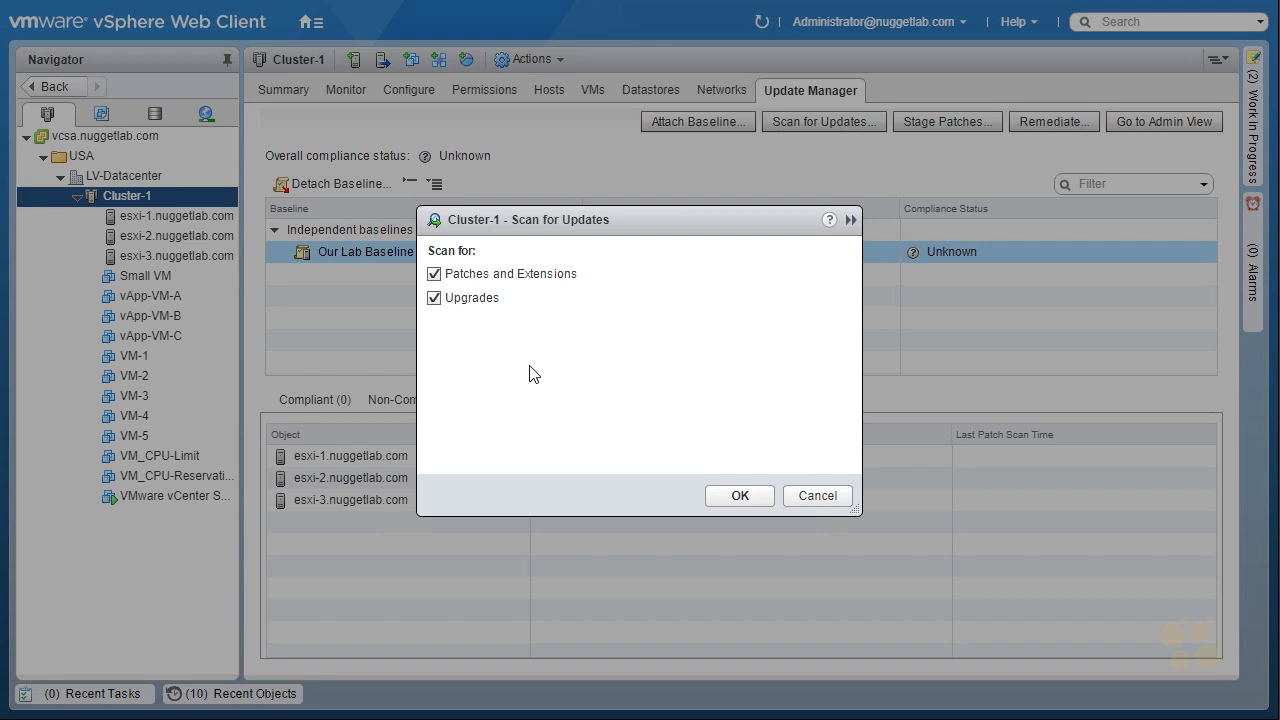
left_click(747, 494)
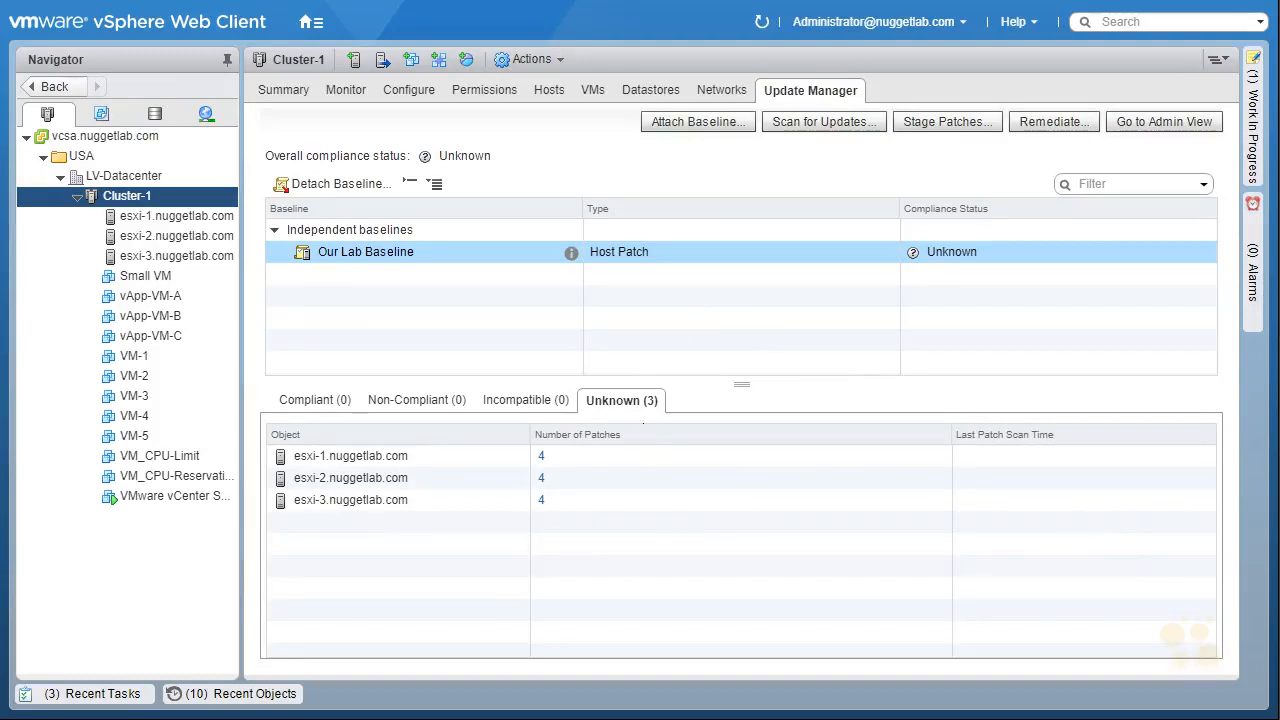
- Check the scan's status in the recent tasks and view the hosts compliant with Our Lab Baseline
left_click(100, 694)
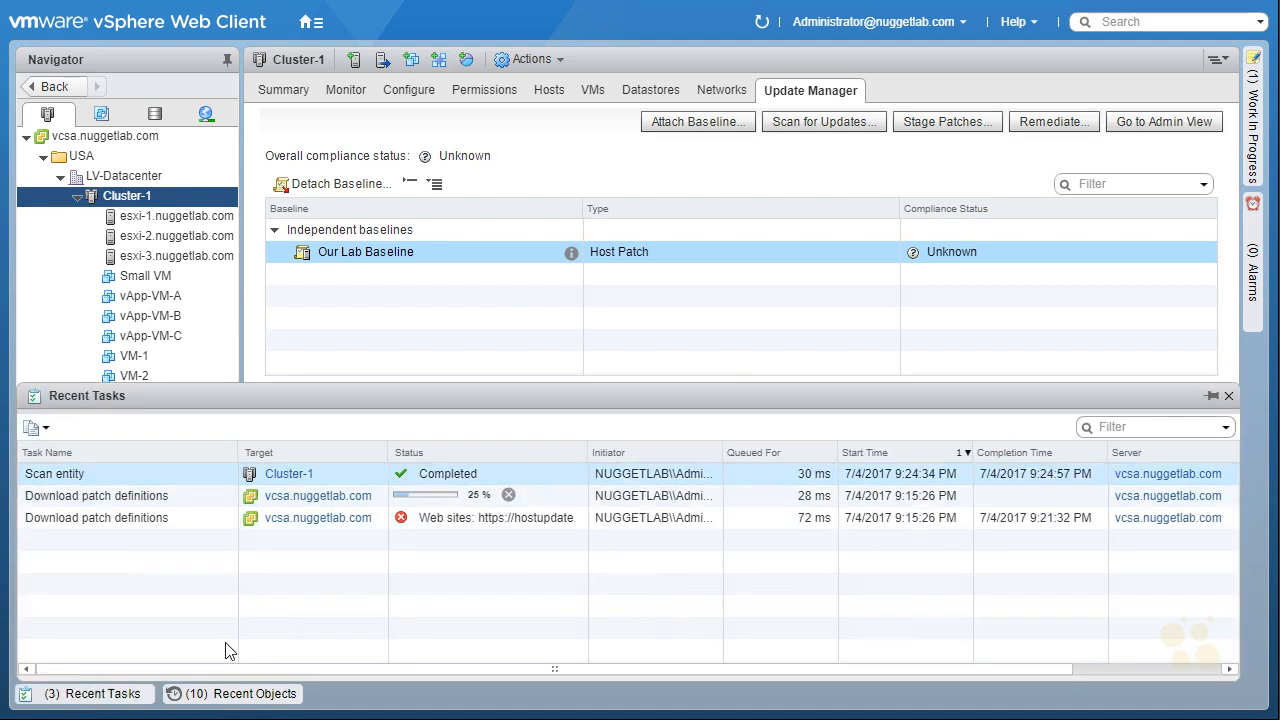
left_click(94, 692)
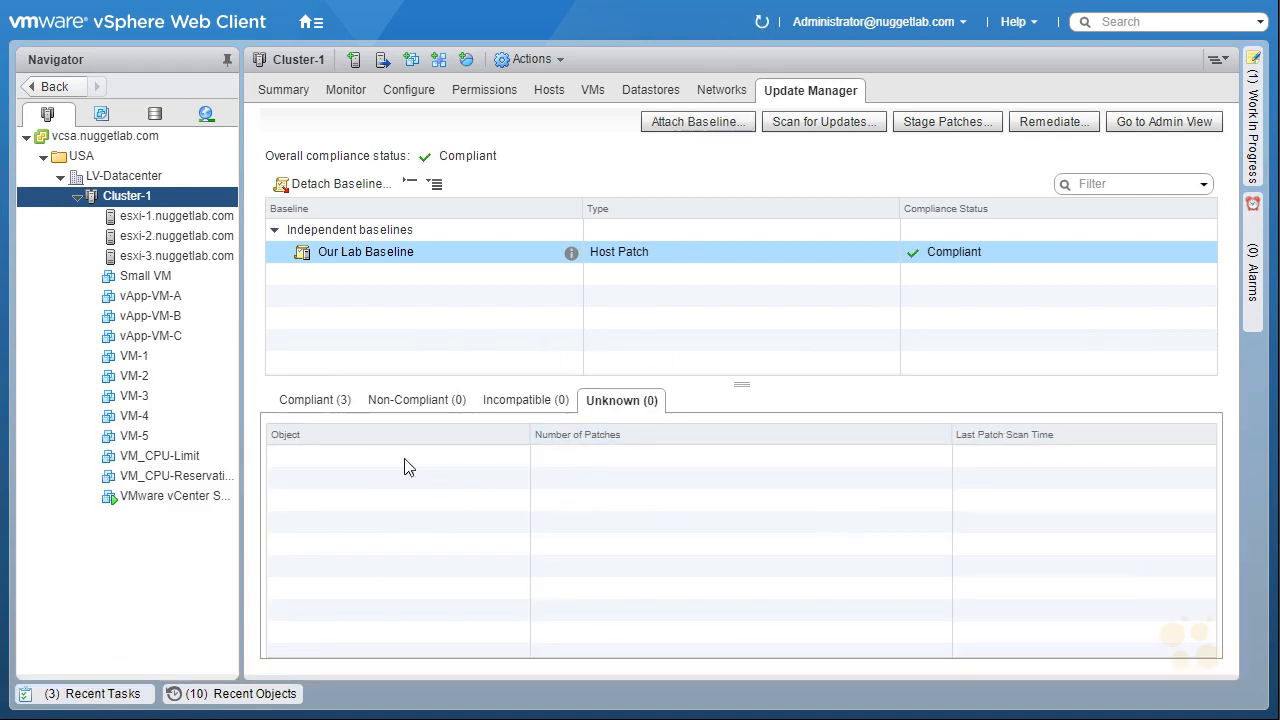
left_click(312, 402)
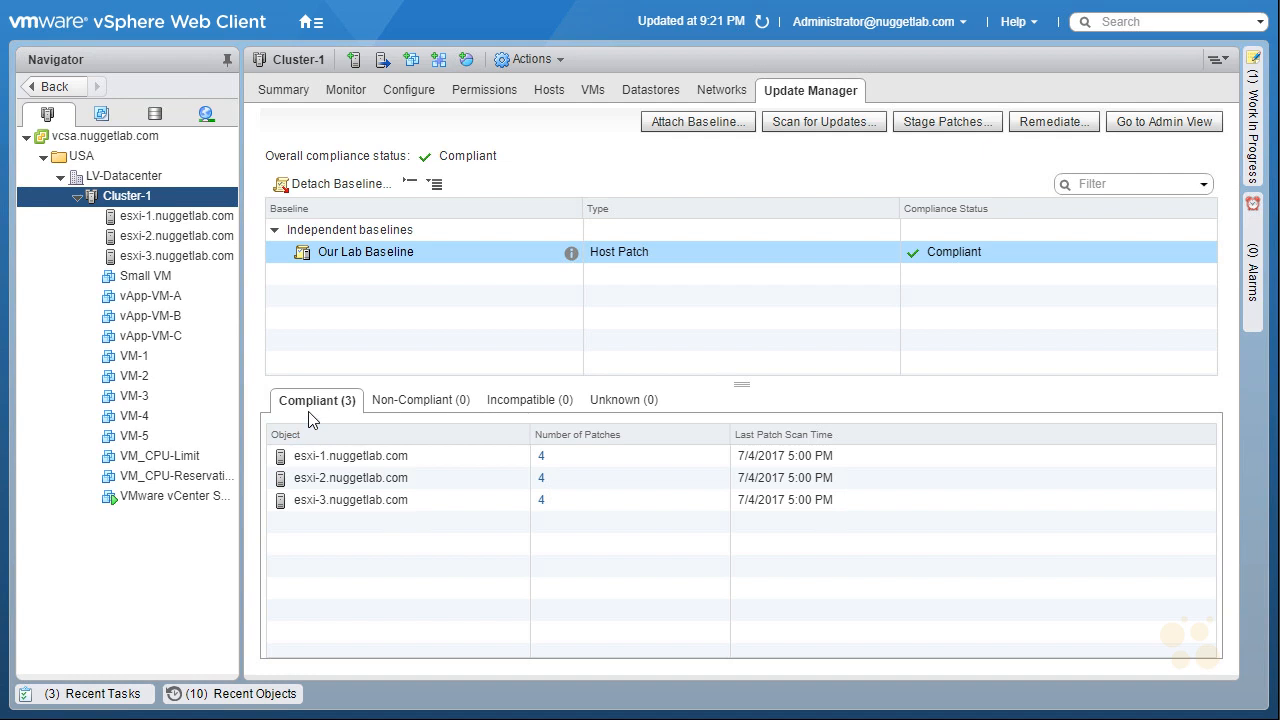
left_click(385, 252)
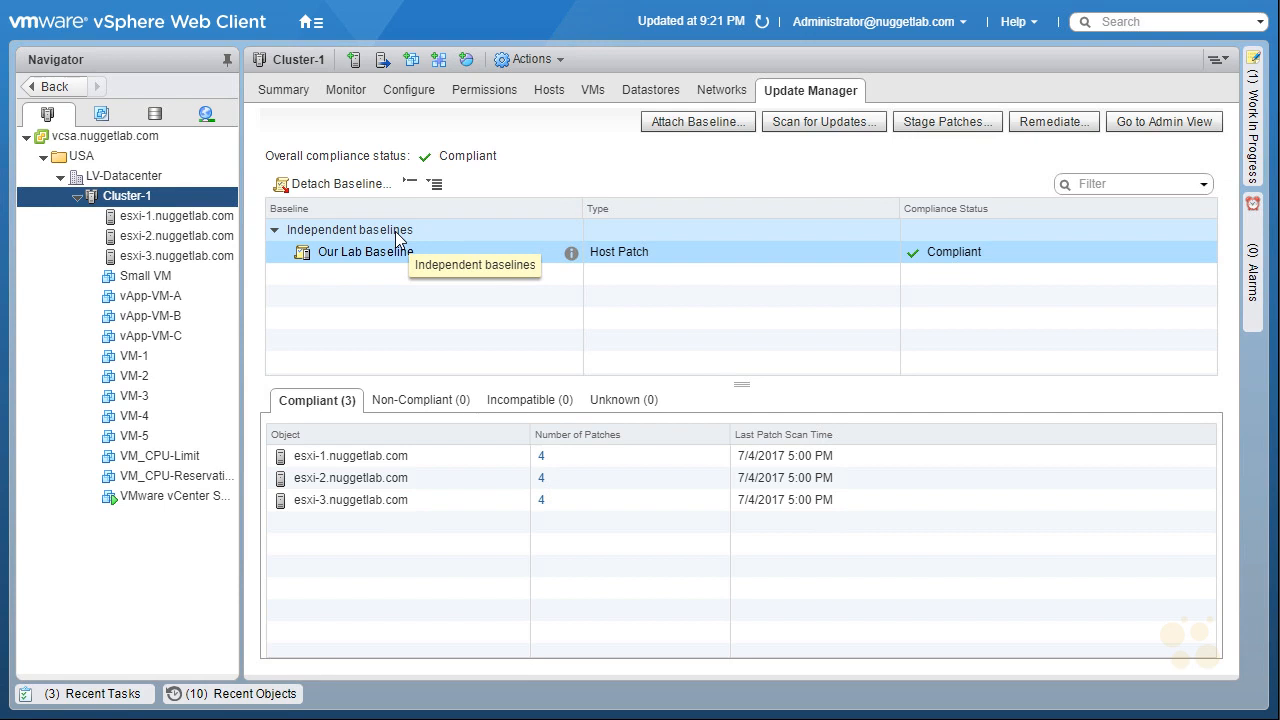
- View the Update Manager actions available for the host esxi-1.nuggetlab.com
right_click(388, 457)
mouse_move(507, 614)
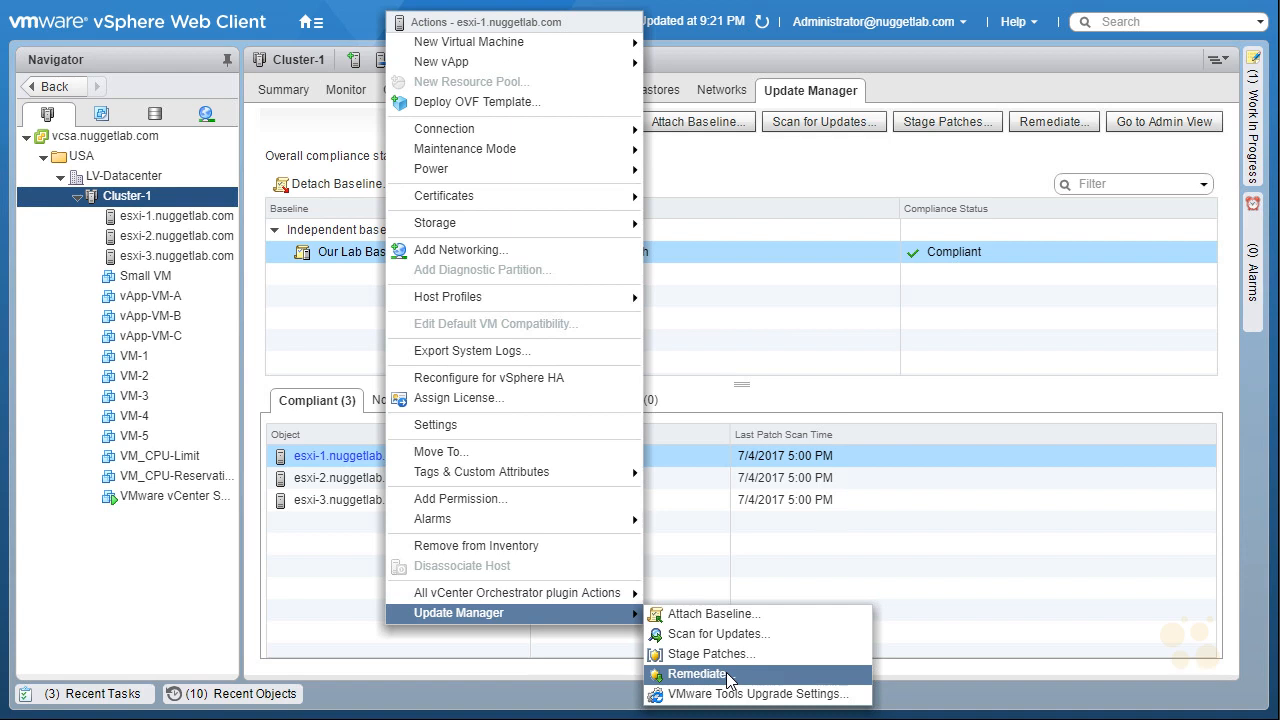
left_click(977, 325)
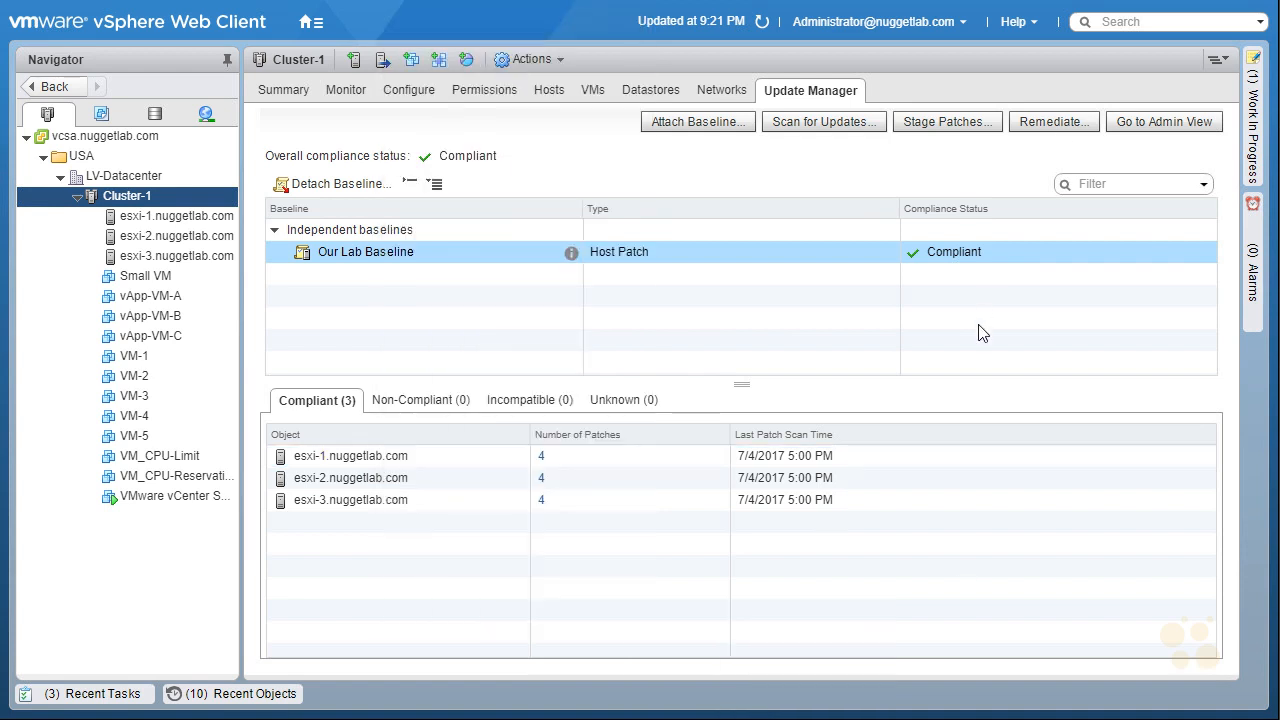
- Go through remediating Cluster-1 with Our Lab Baseline on all hosts as far as the patches and extensions, and cancel
left_click(416, 500)
left_click(1055, 121)
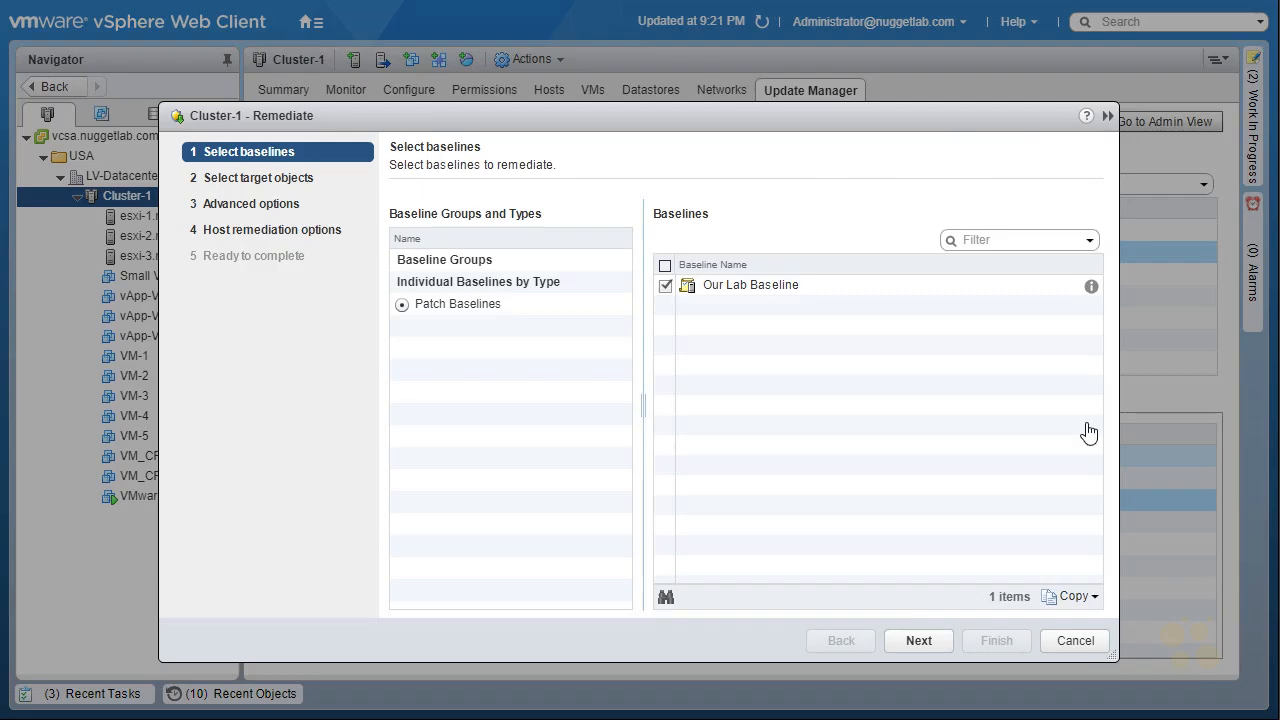
left_click(918, 640)
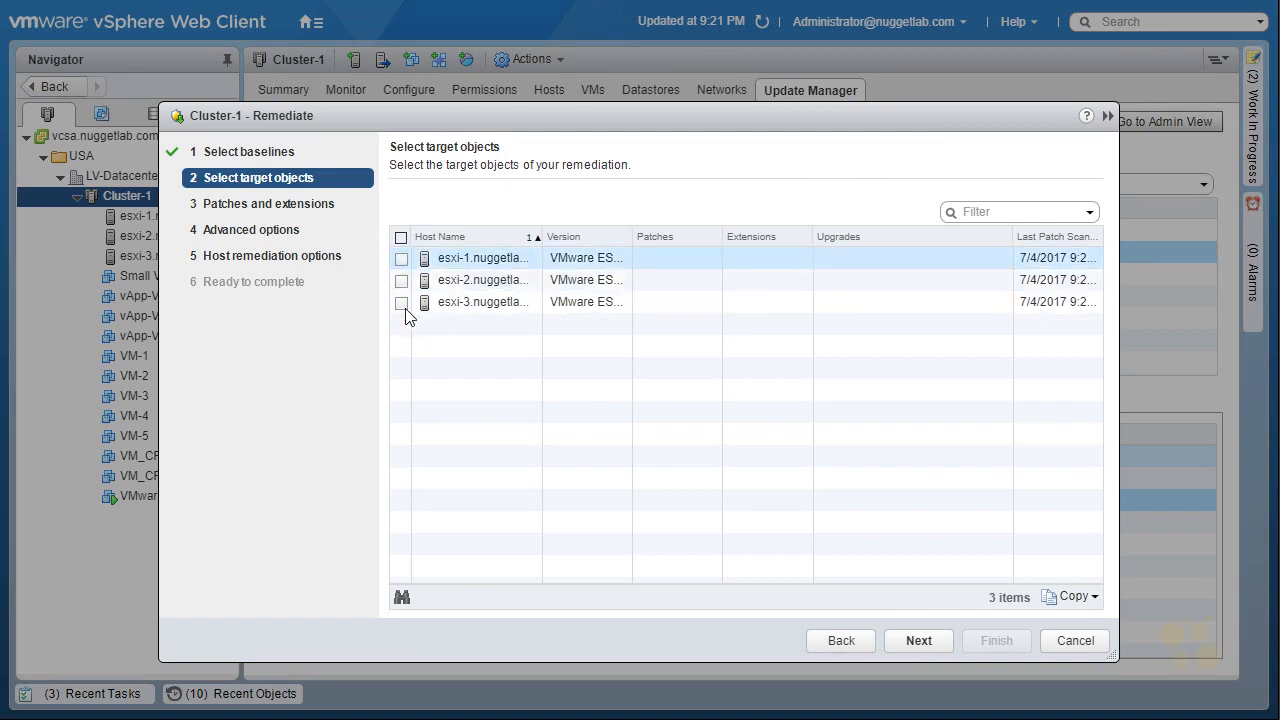
left_click(402, 239)
left_click(935, 642)
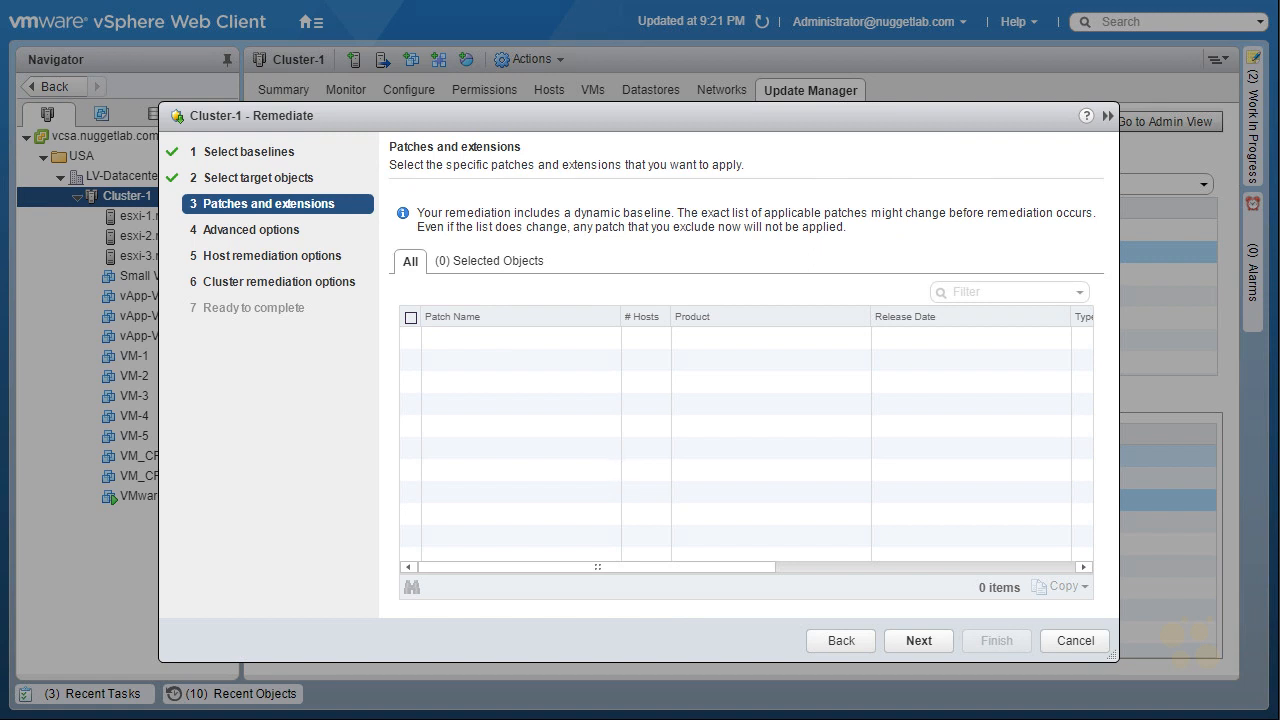
left_click(1075, 640)
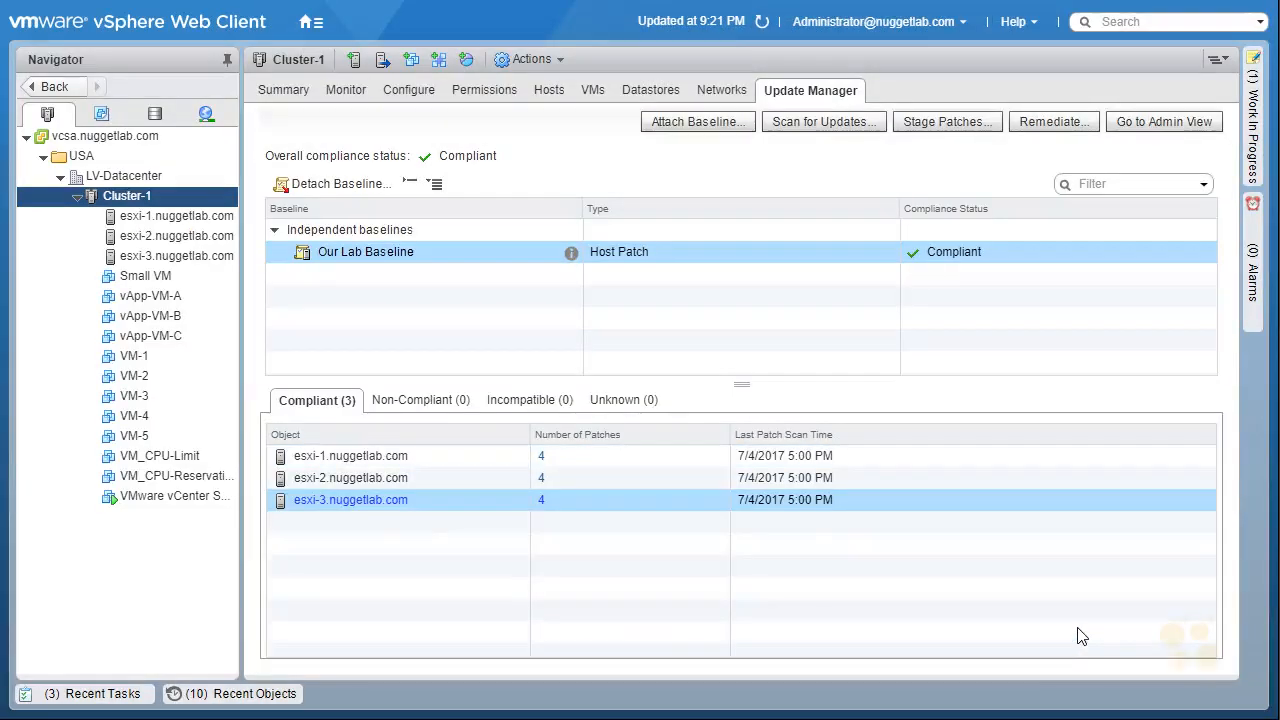
- Go through staging Our Lab Baseline's patches on Cluster-1 as far as the host selection, and cancel
left_click(955, 127)
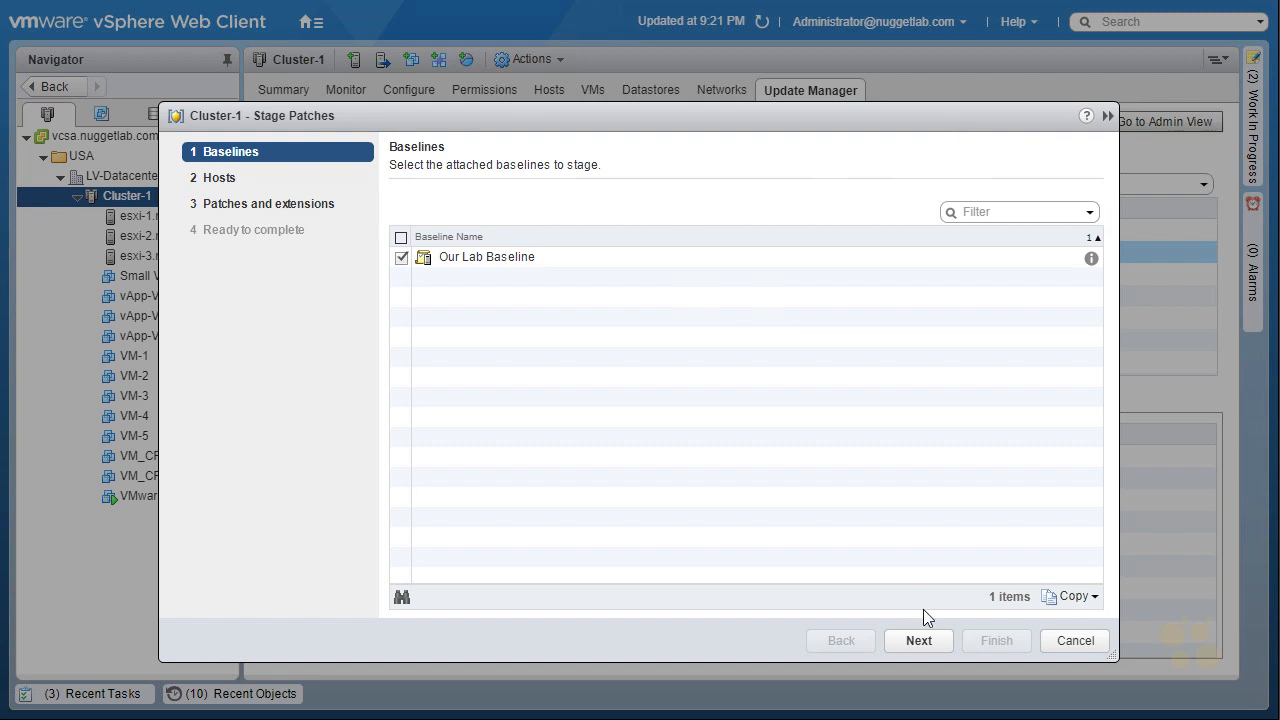
left_click(920, 642)
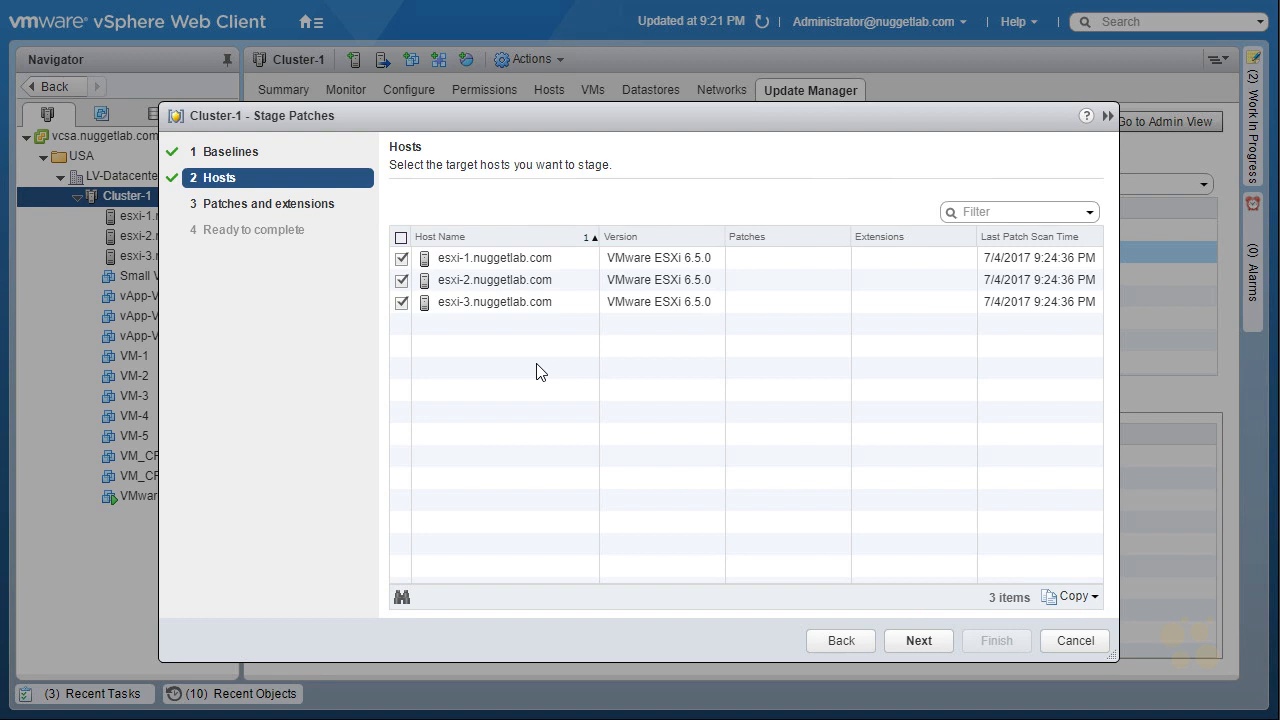
left_click(1077, 645)
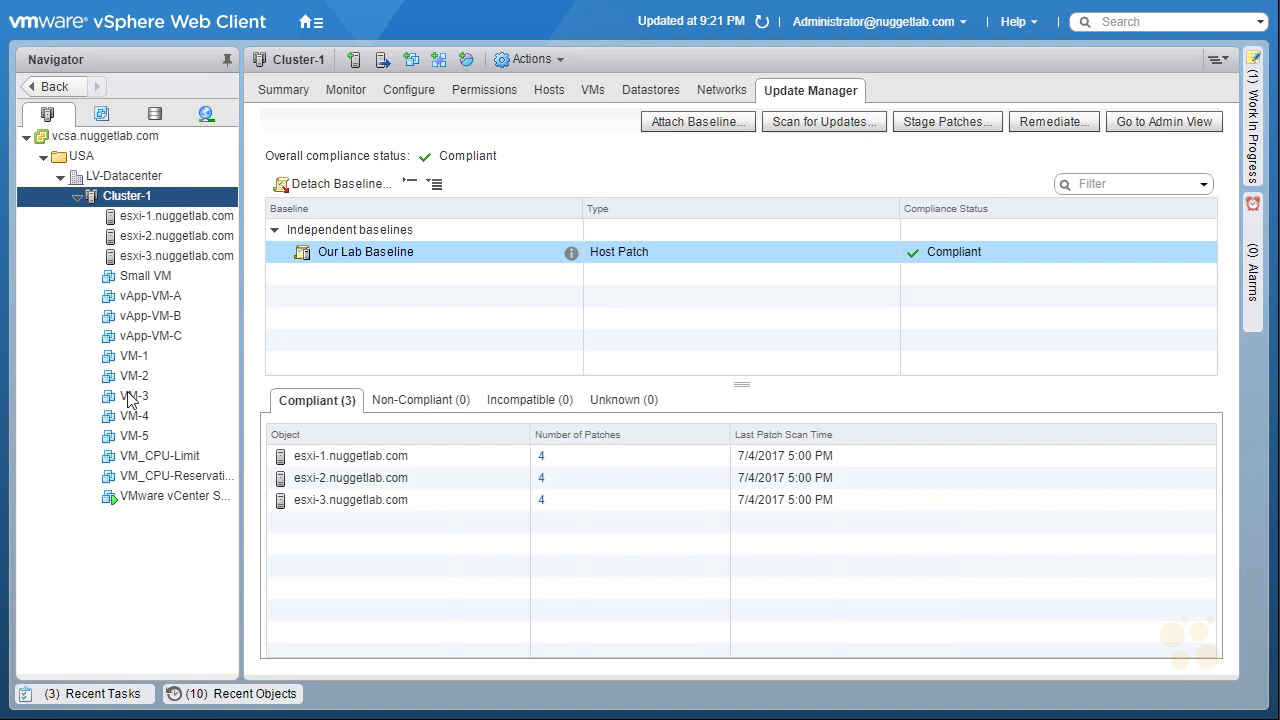
- Select the VM Hardware and VMware Tools Upgrade to Match Host baselines for attaching to VM-1, and cancel
left_click(150, 357)
right_click(155, 358)
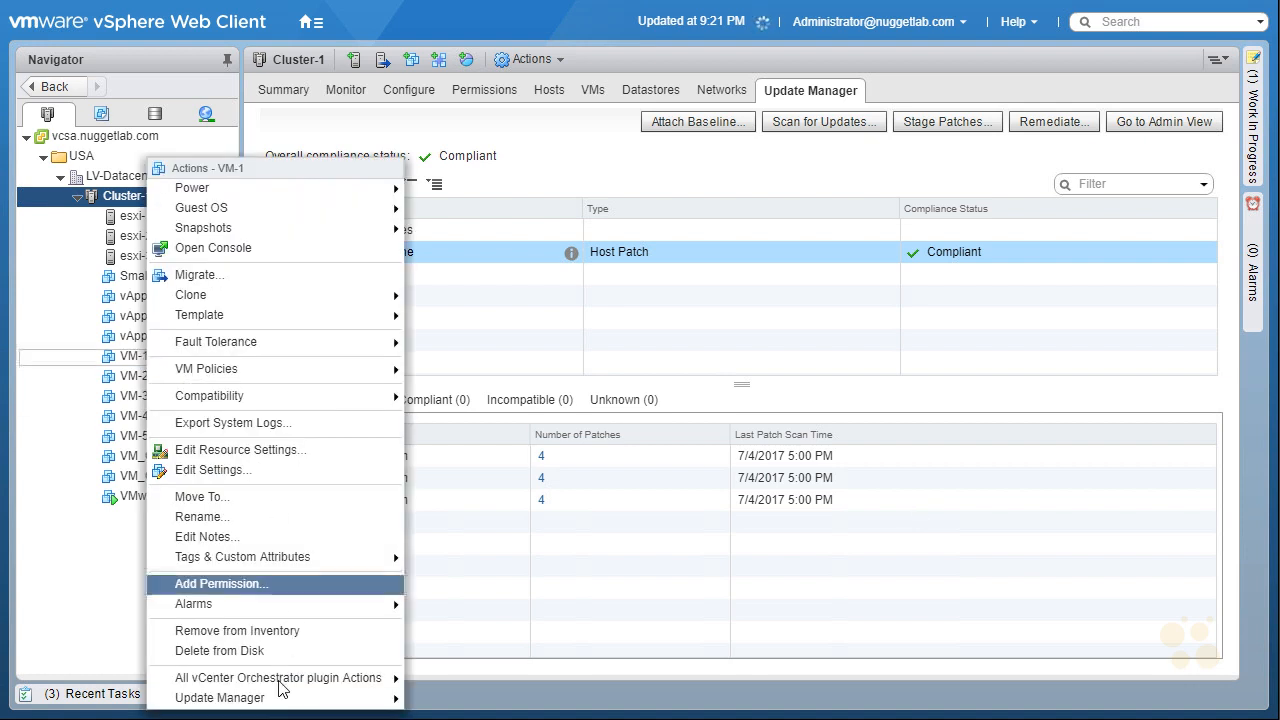
mouse_move(279, 705)
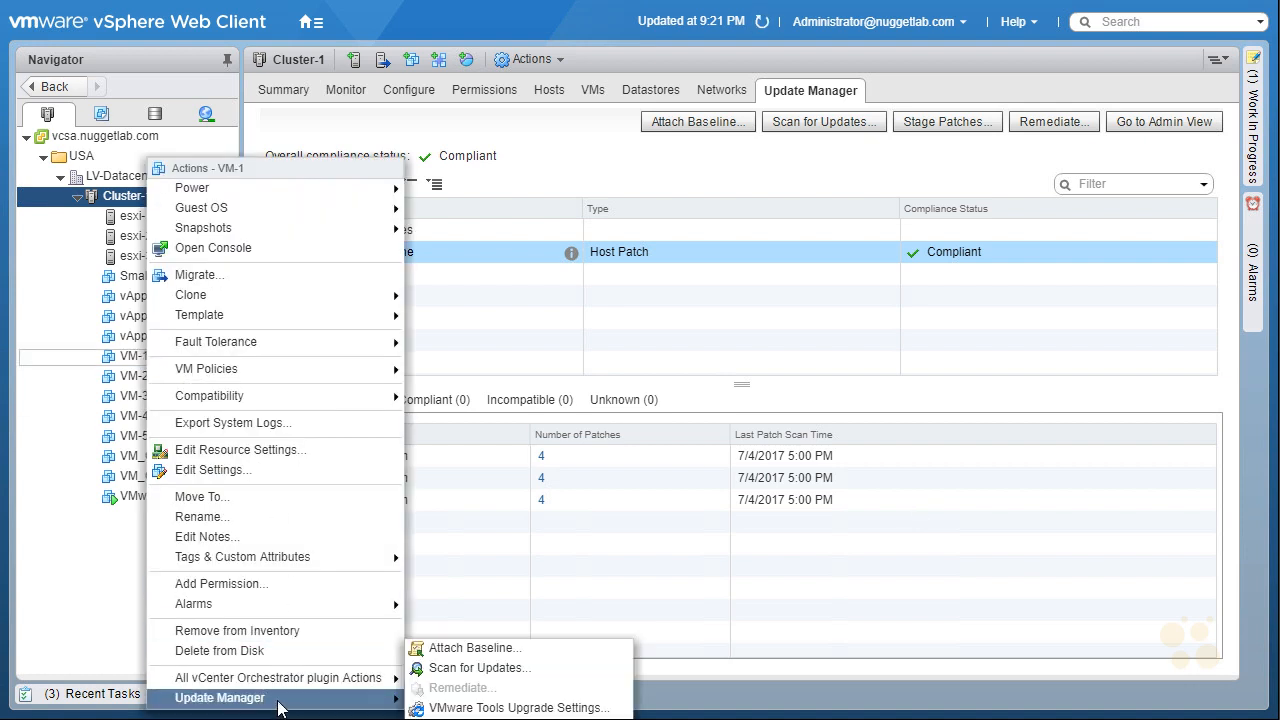
left_click(519, 647)
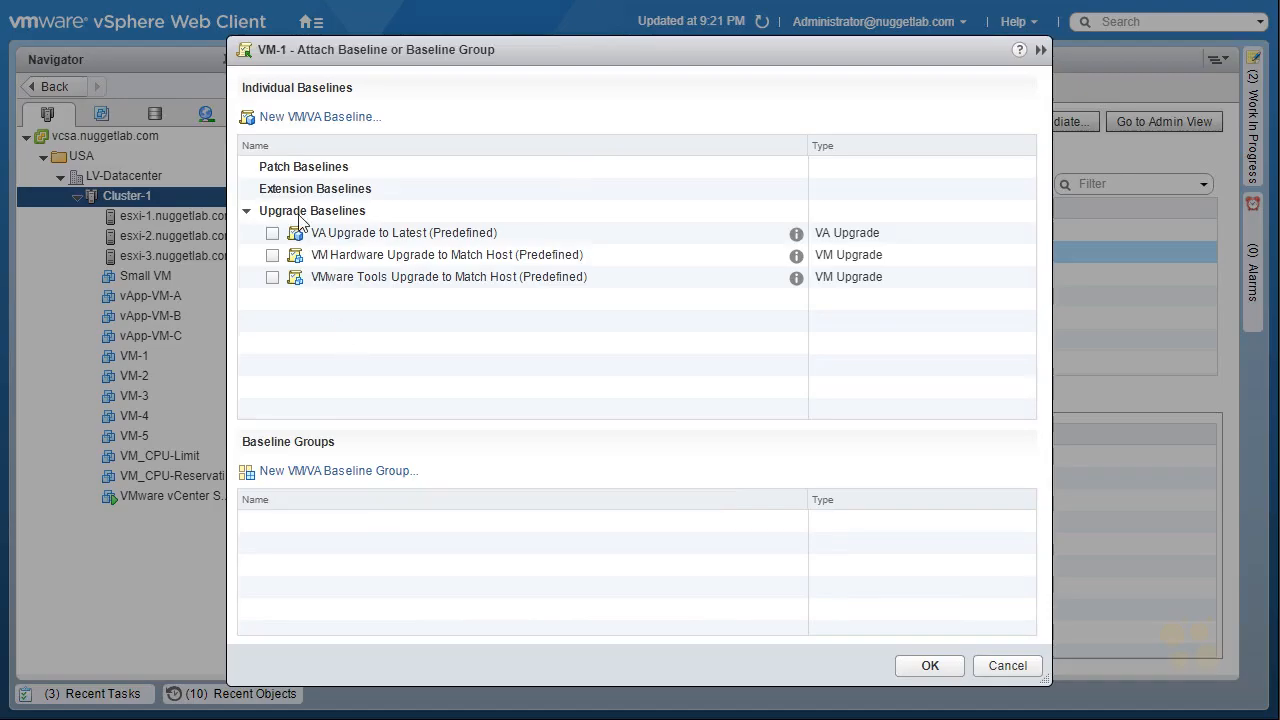
left_click(273, 278)
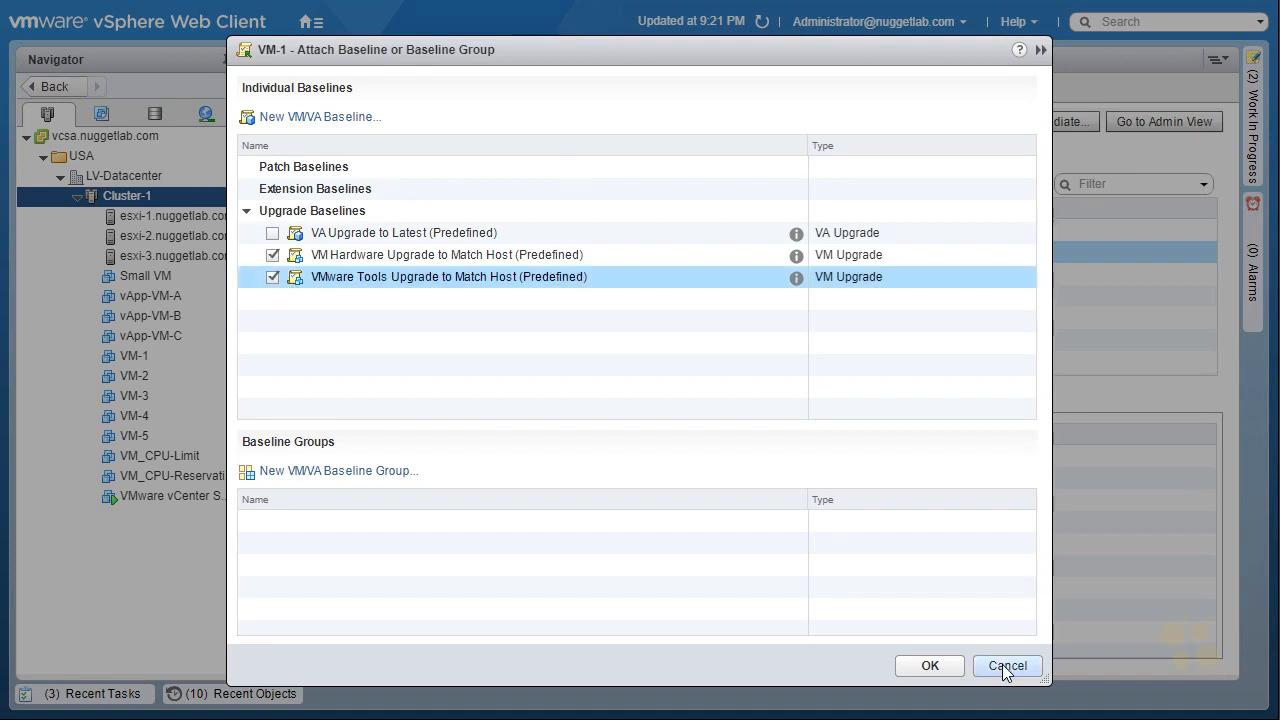
left_click(1005, 667)
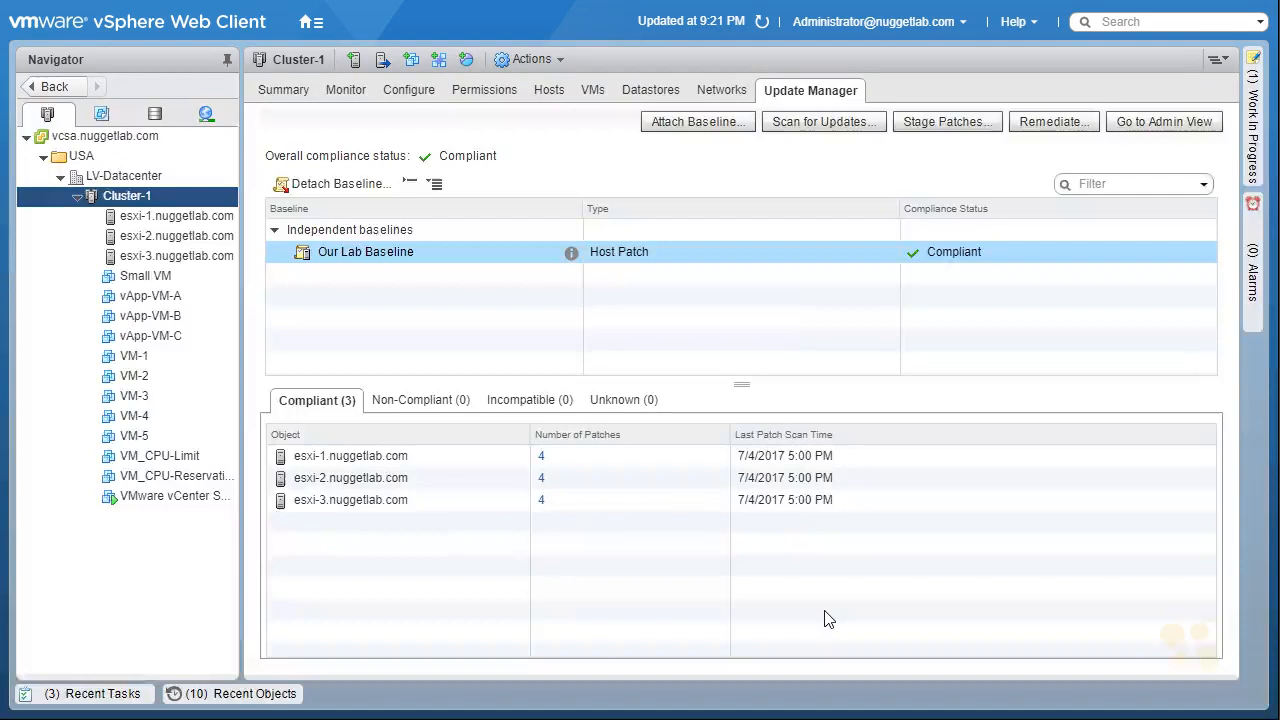